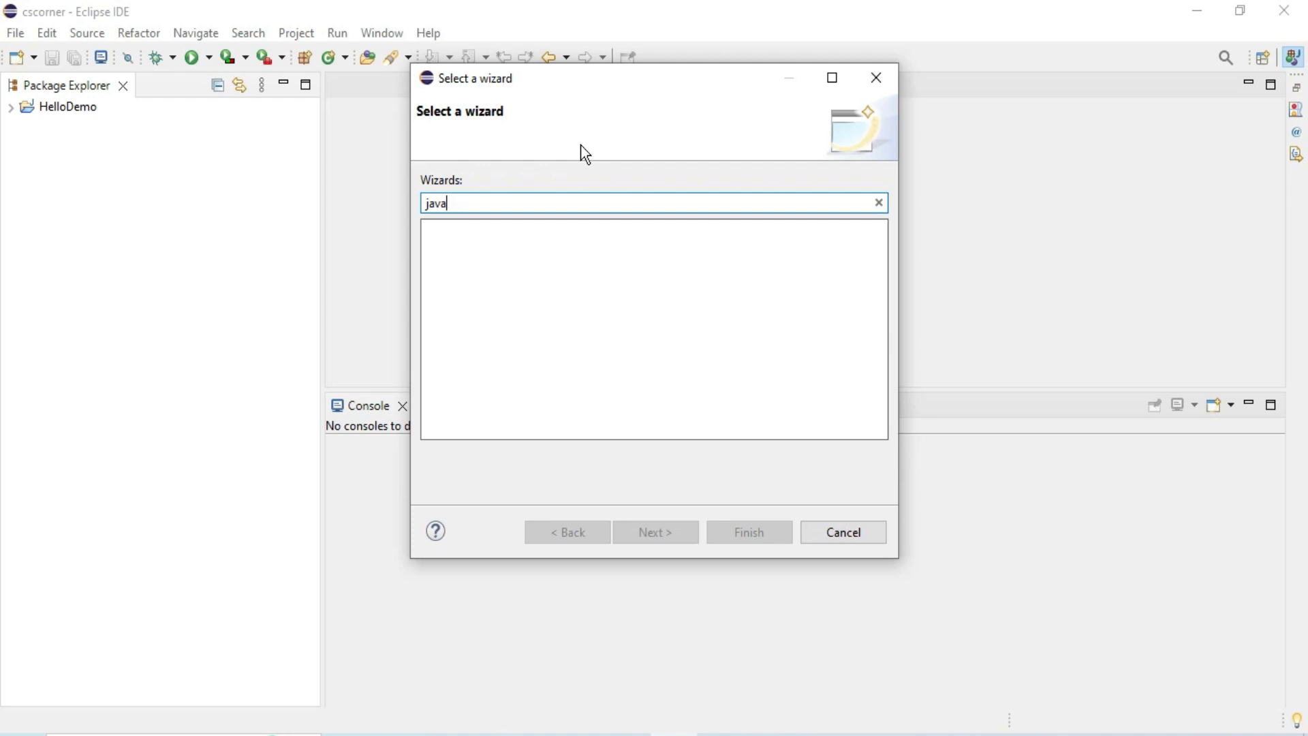
Search the new-item wizards for "web" and check which perspectives are available, closing both dialogs.
text(web)
click(830, 537)
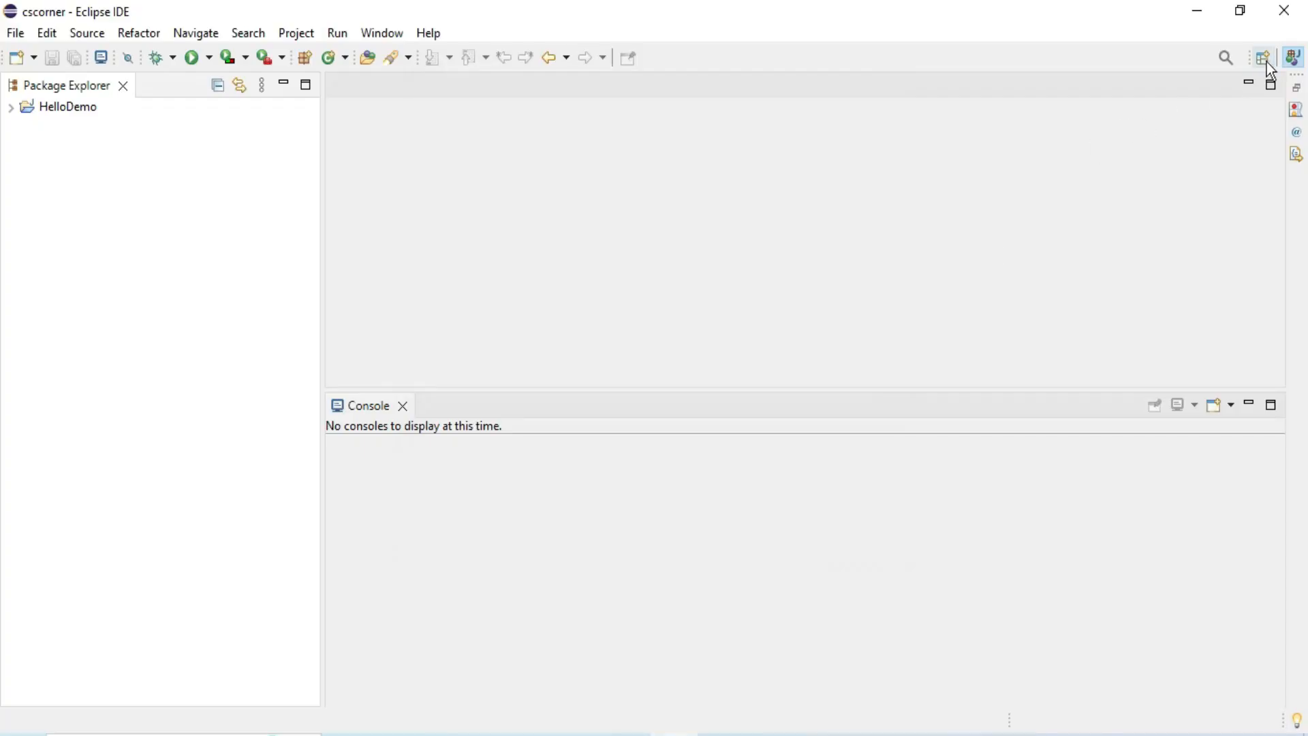
click(1262, 61)
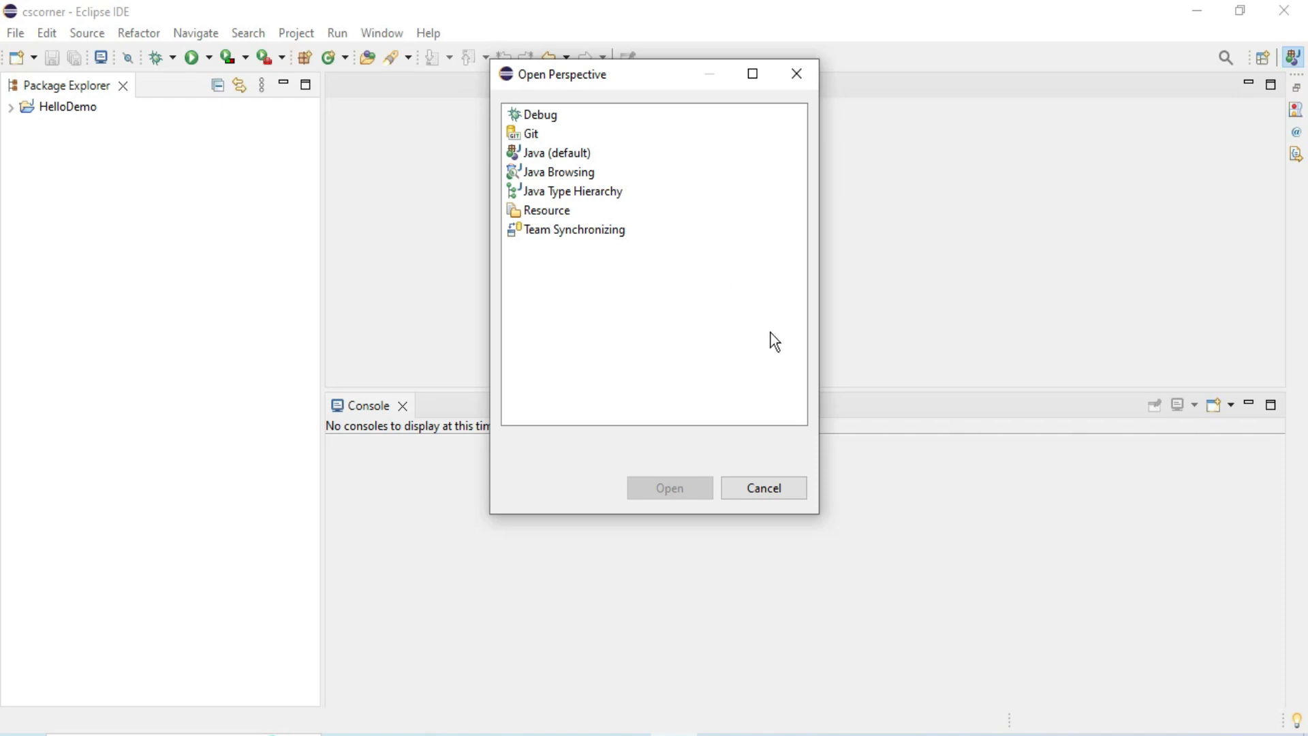
click(771, 488)
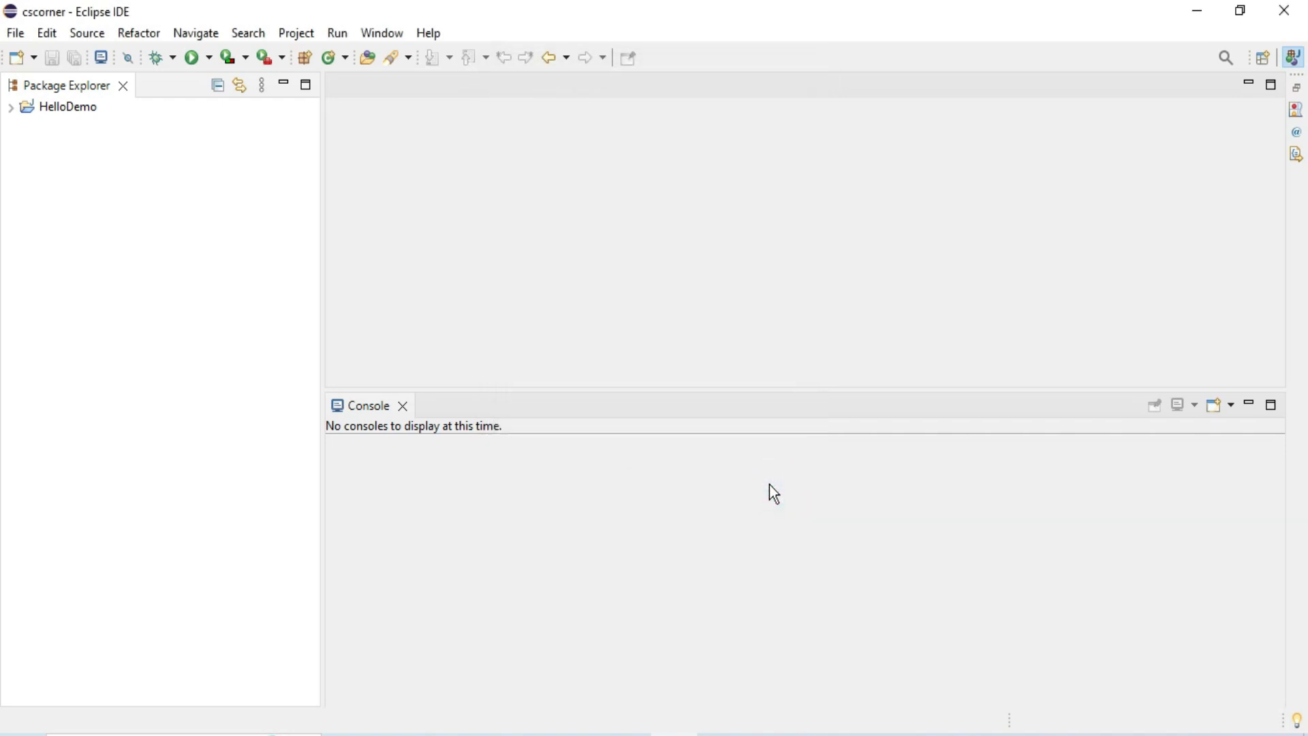
click(424, 34)
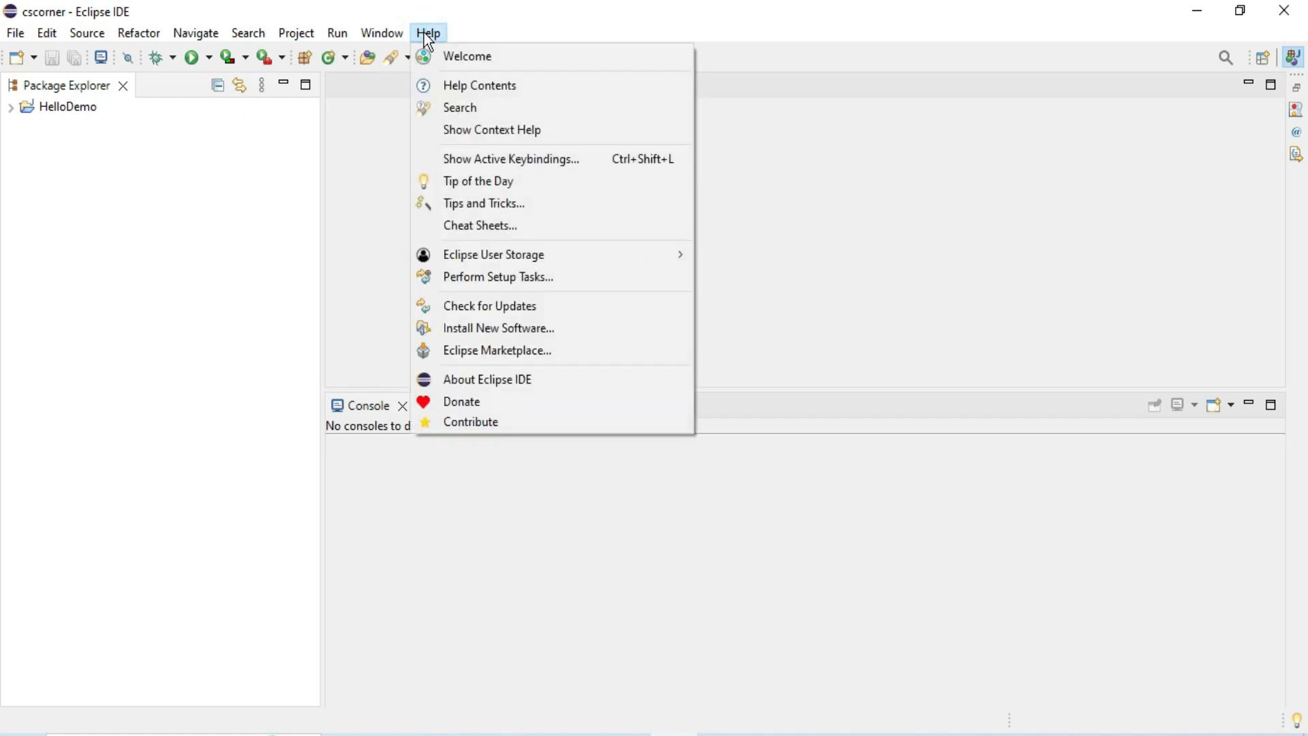
click(519, 330)
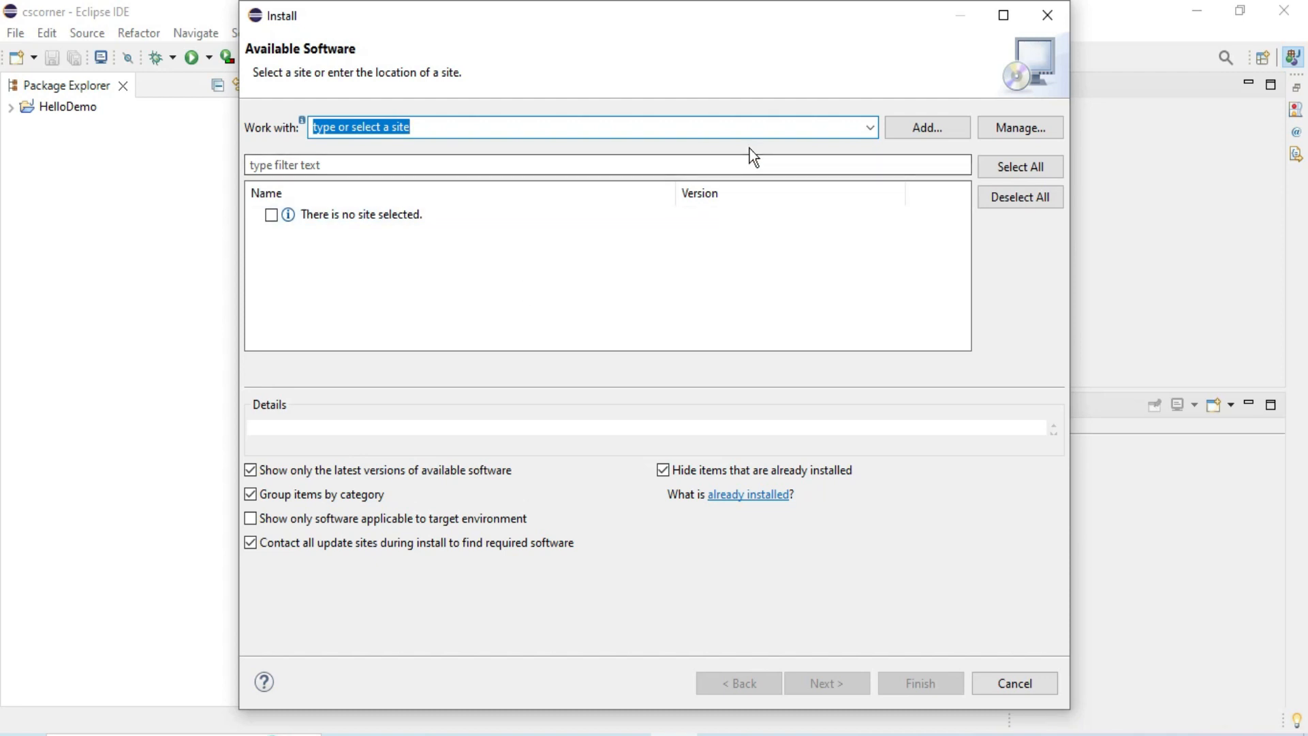
click(864, 130)
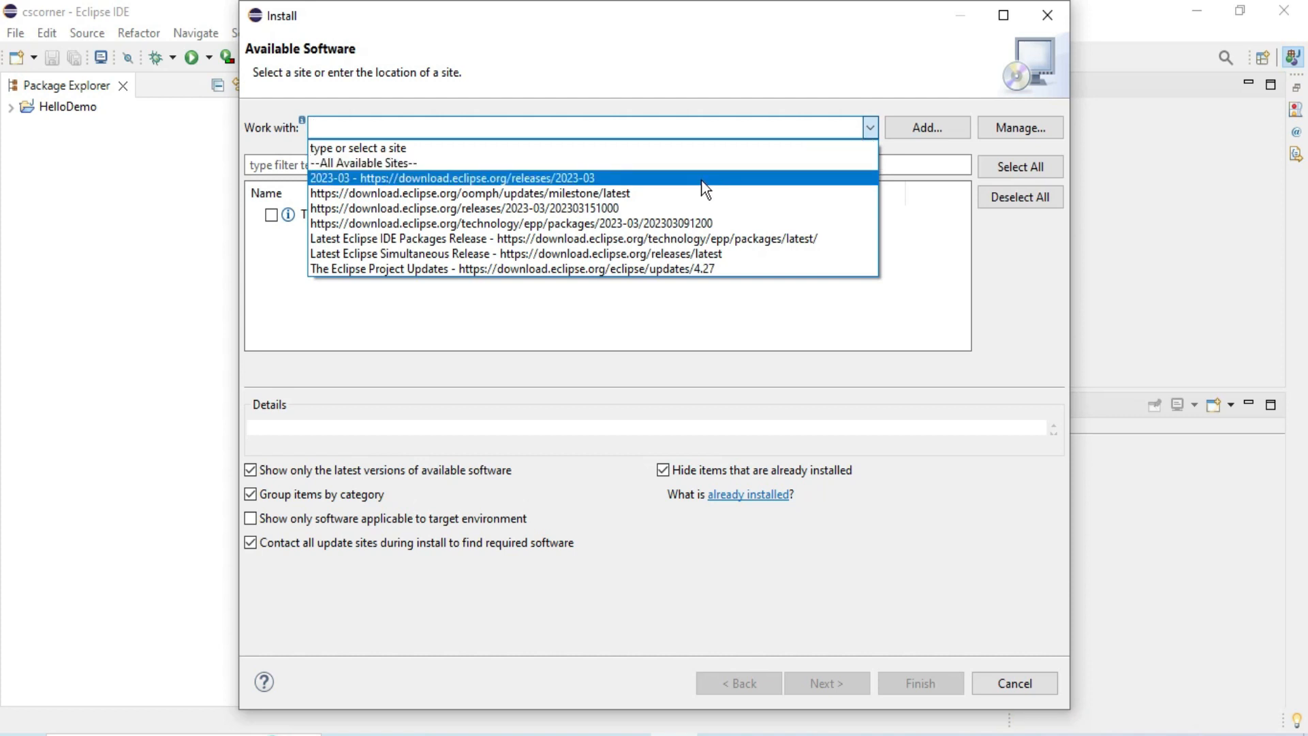
click(582, 179)
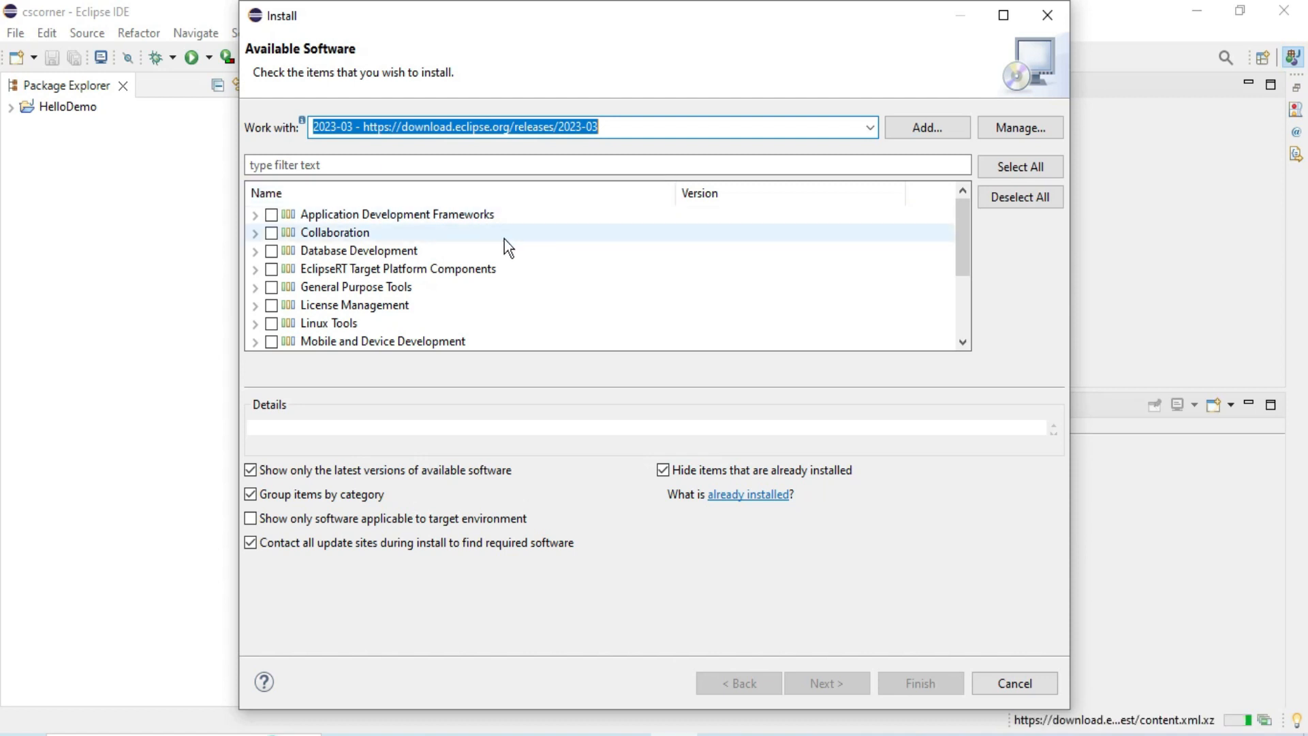
Select the whole Web, XML, Java EE and OSGi Enterprise Development category for installation.
scroll(504, 239, down, 2)
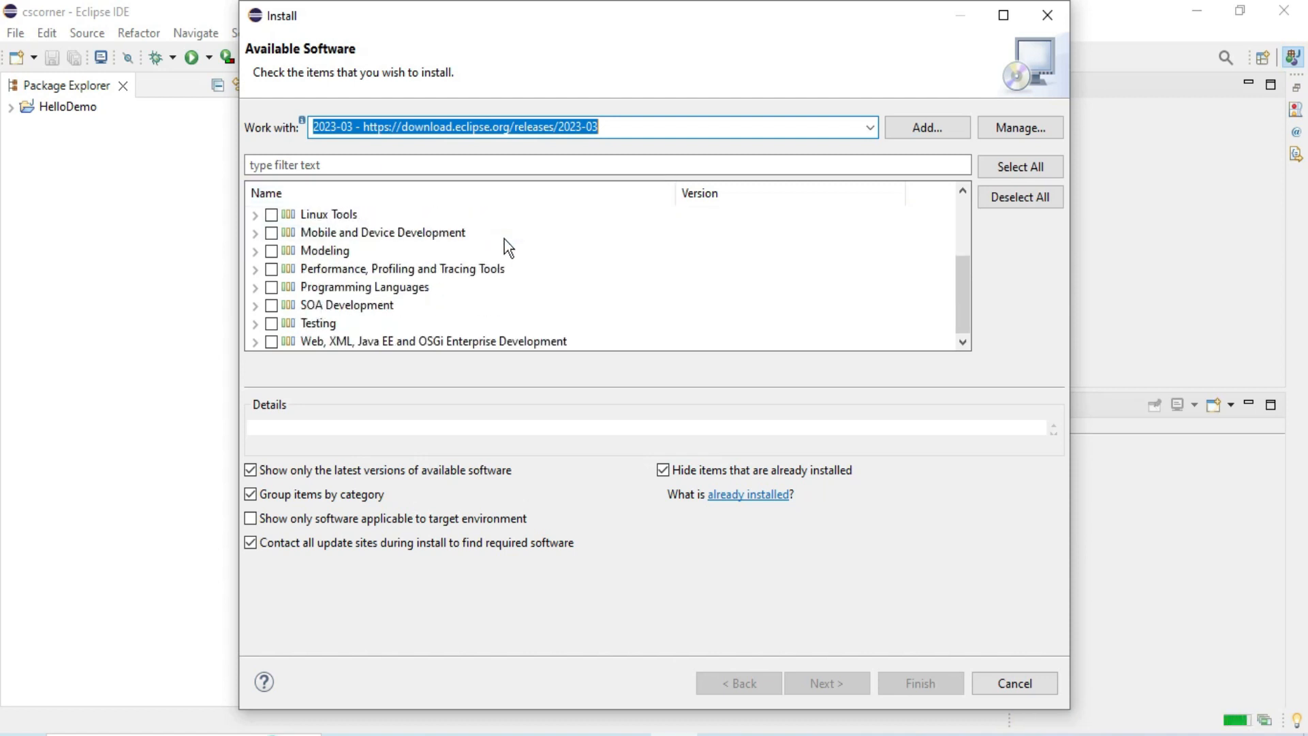
click(255, 342)
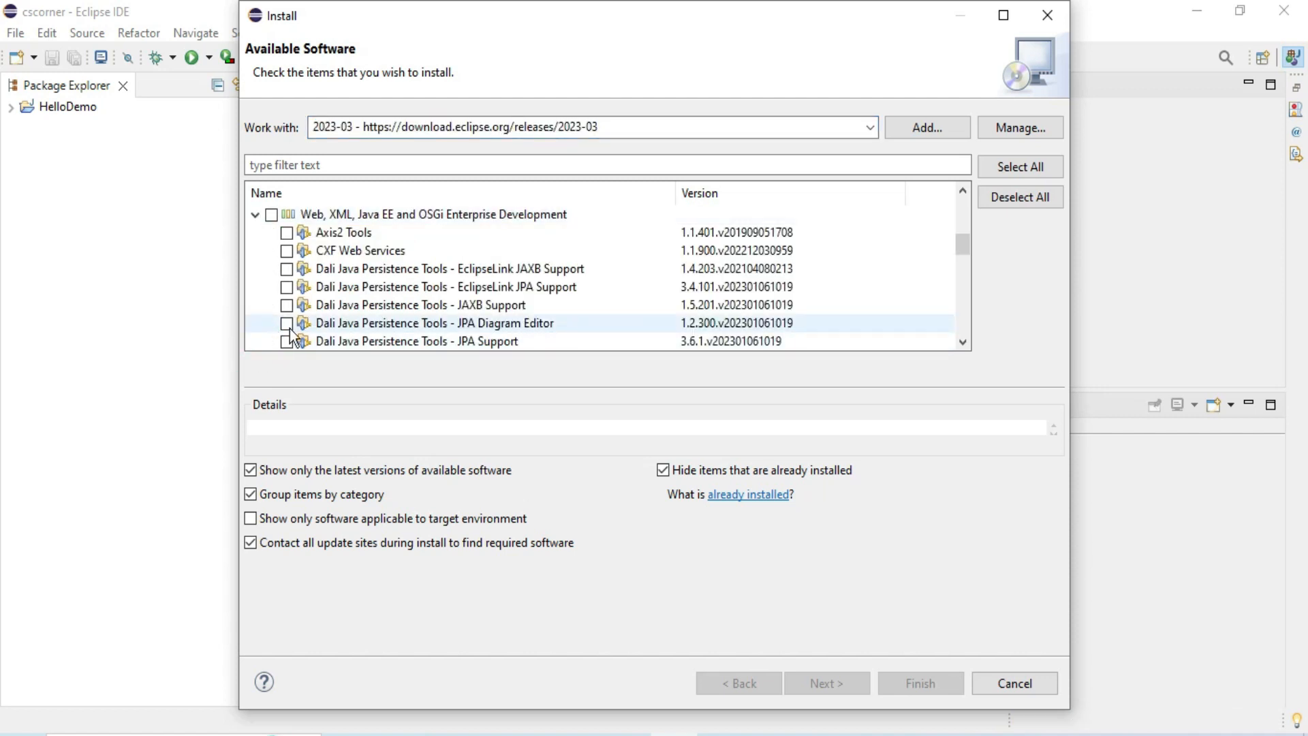
scroll(341, 324, down, 3)
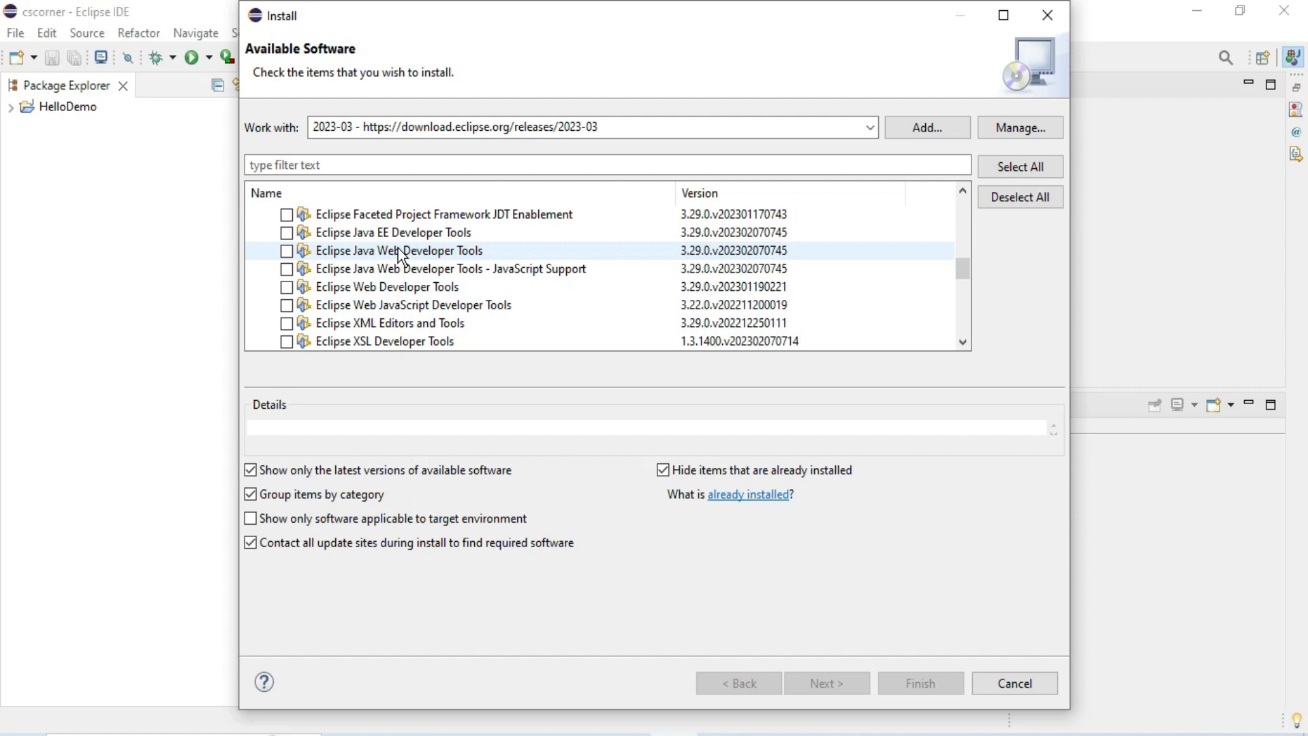
scroll(398, 252, up, 4)
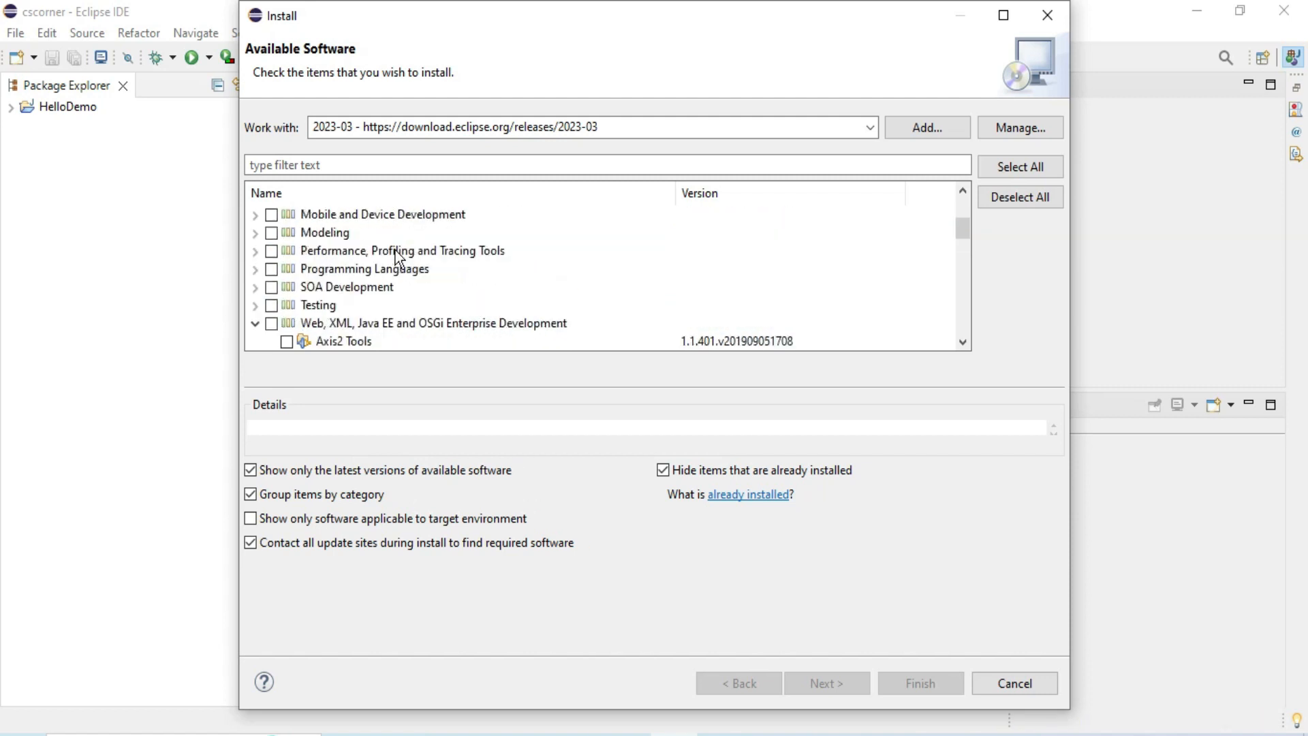
scroll(397, 257, up, 1)
scroll(397, 257, down, 1)
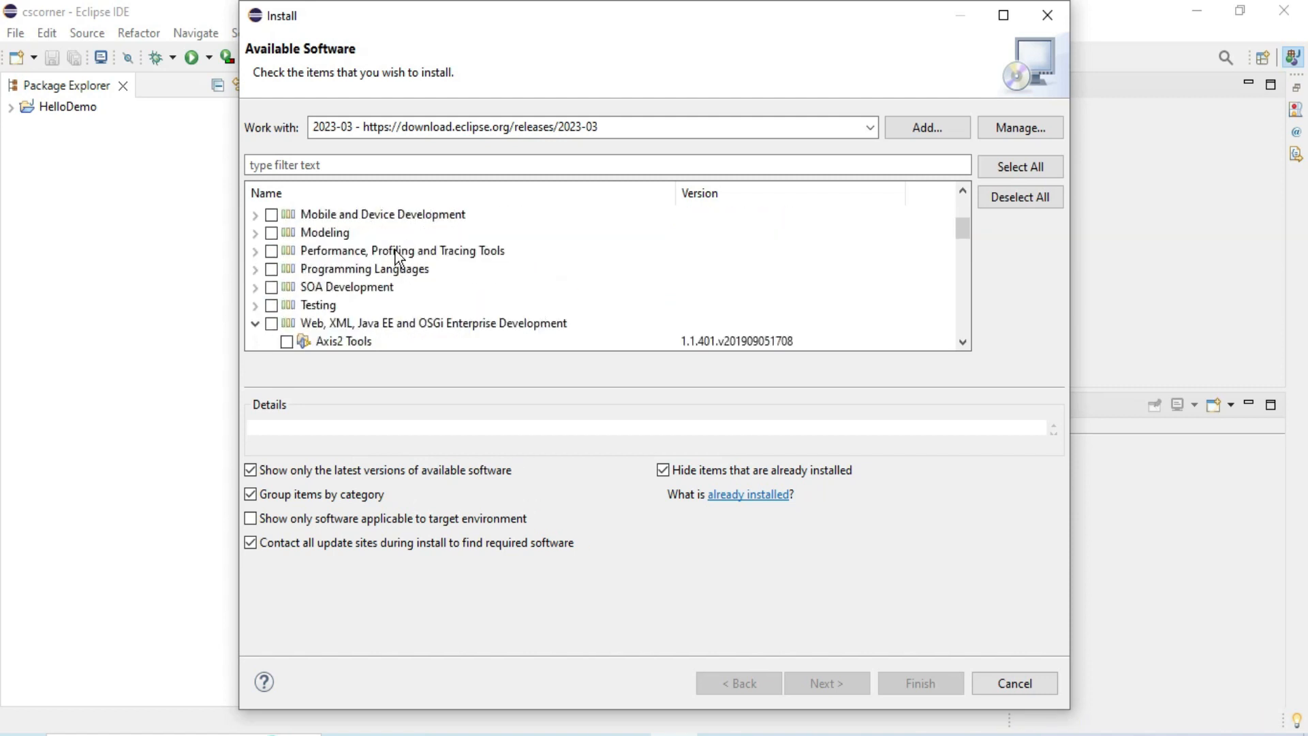
click(256, 325)
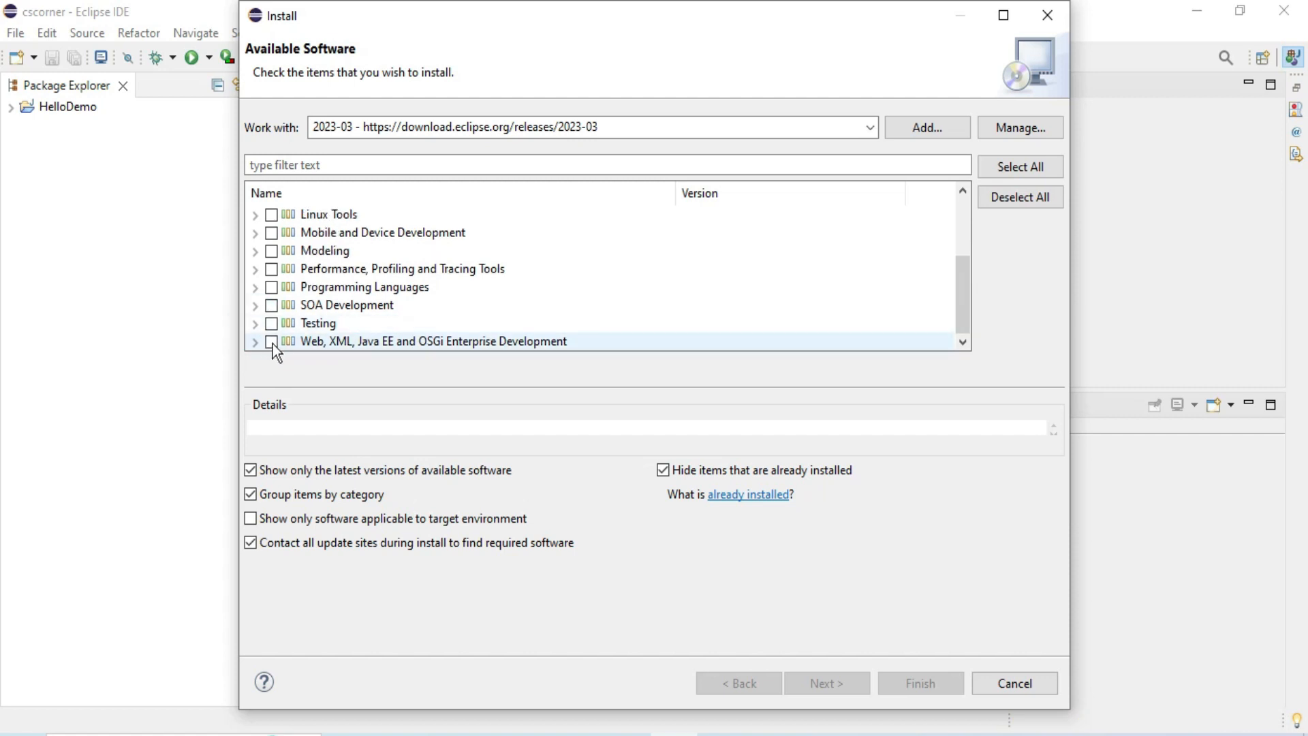
click(272, 343)
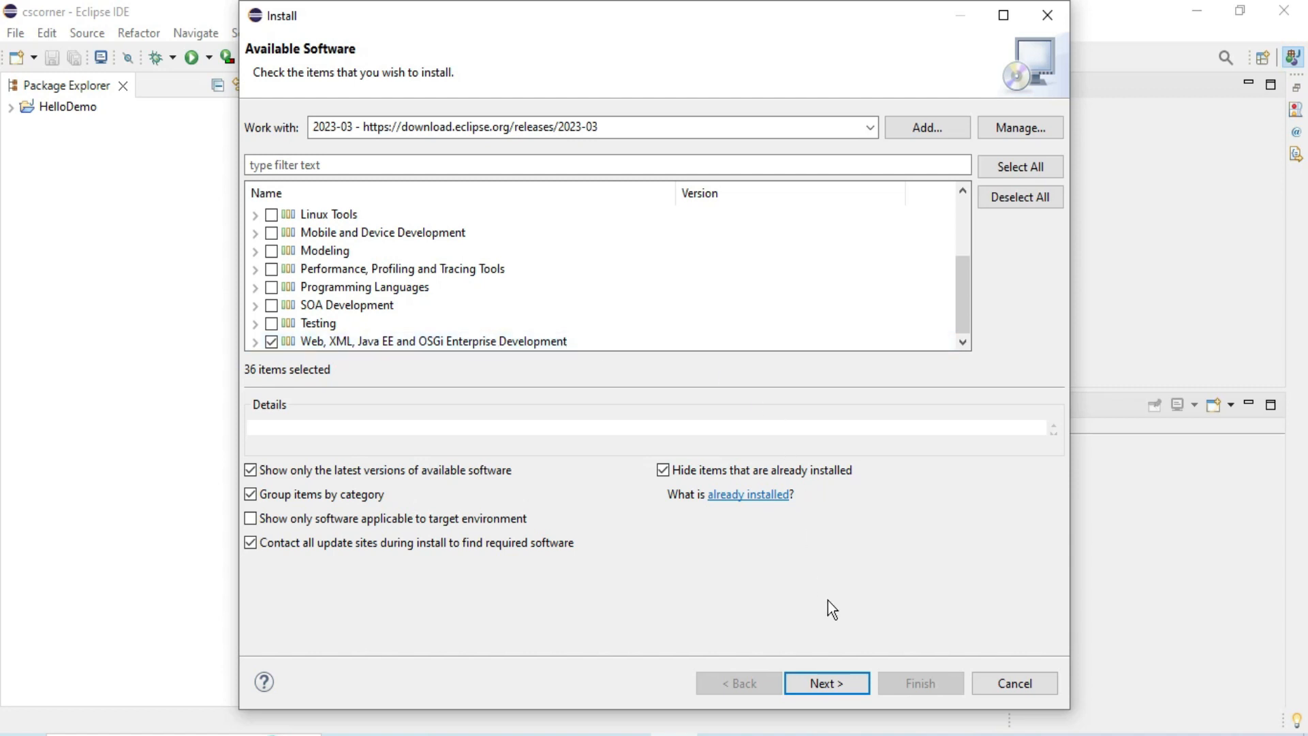
Review the items to install, accept the license agreements and start the installation.
click(832, 690)
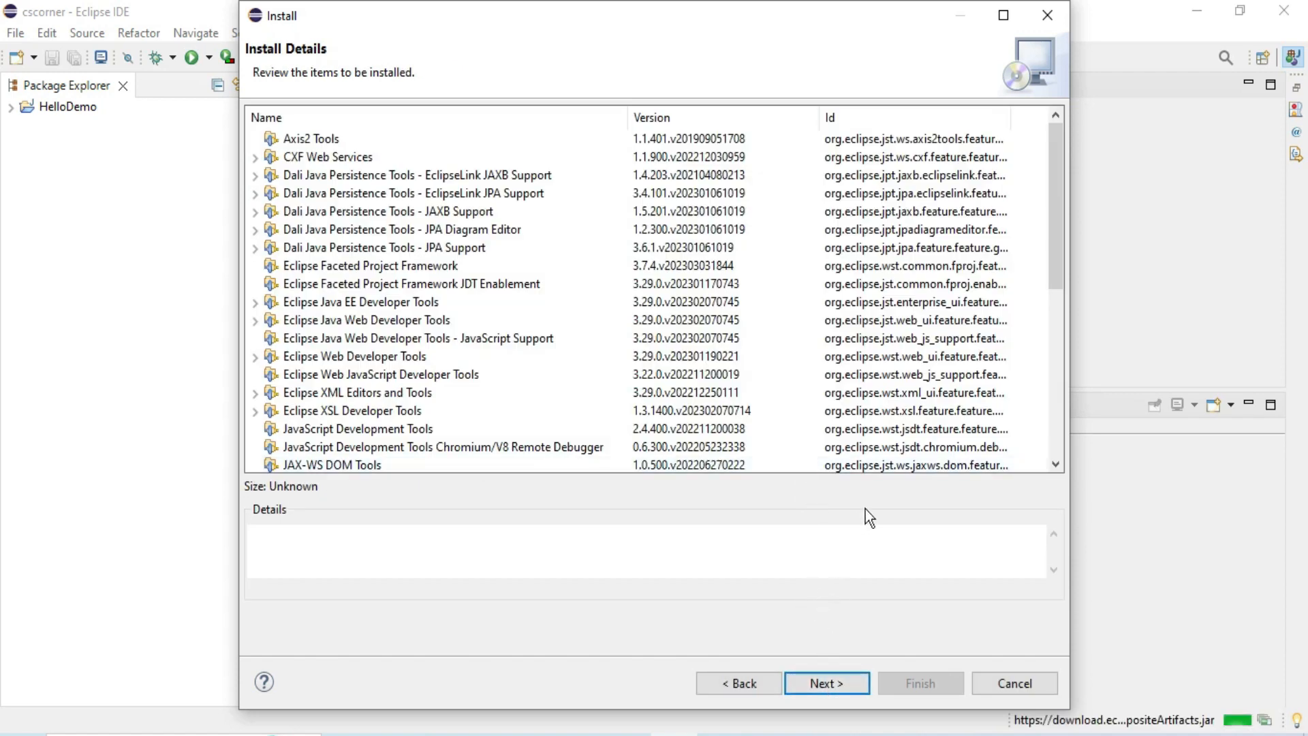
scroll(595, 398, down, 6)
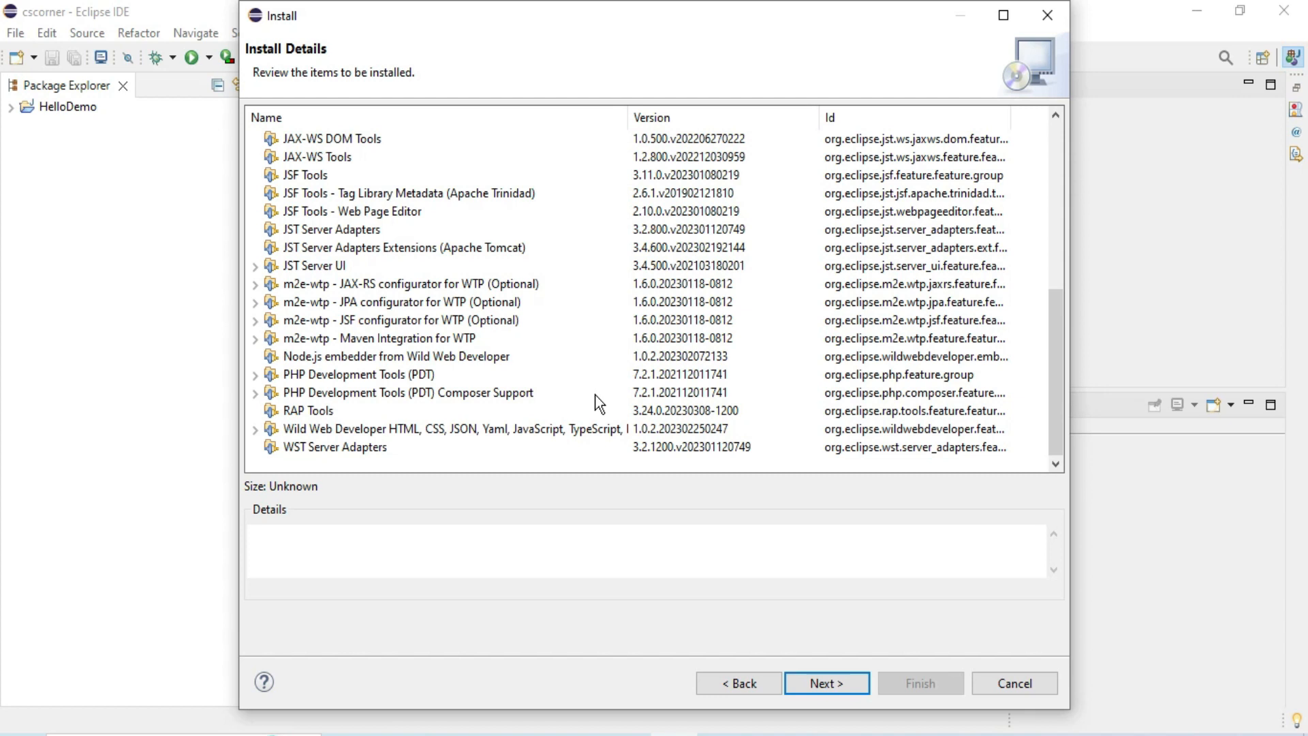
scroll(600, 403, up, 6)
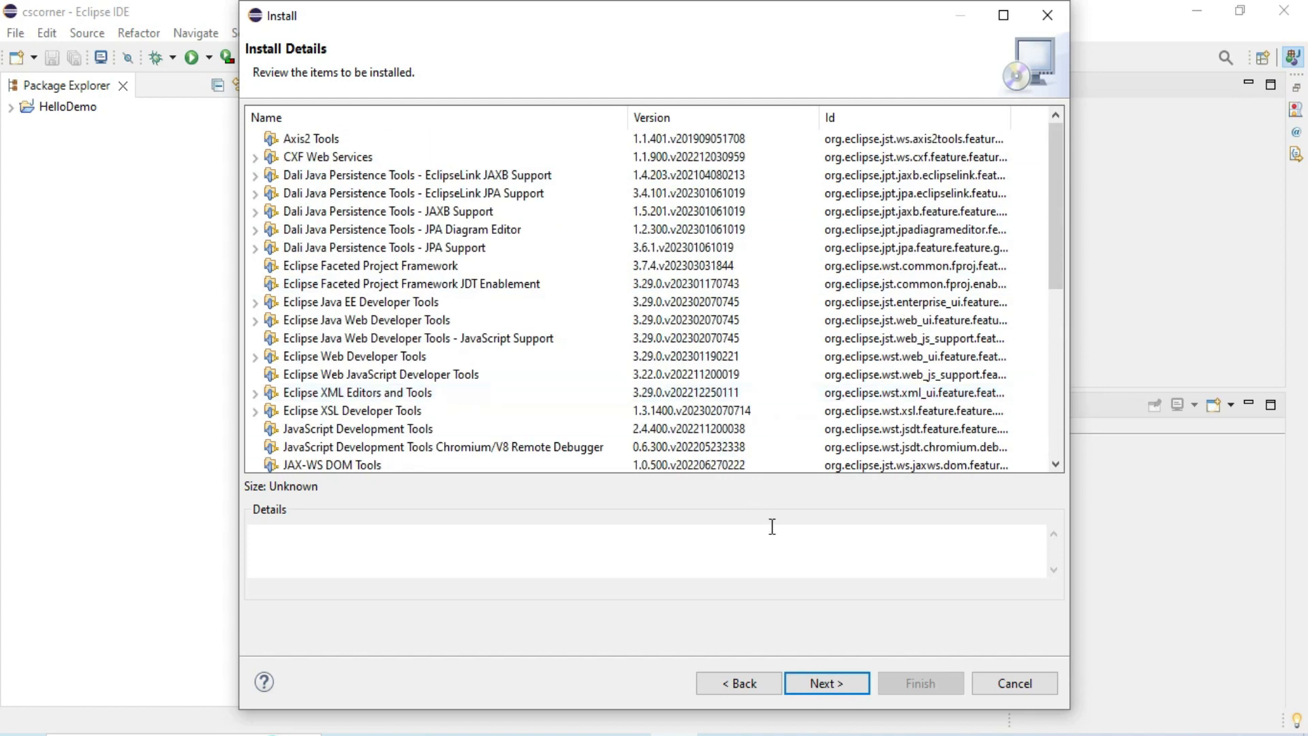
click(831, 683)
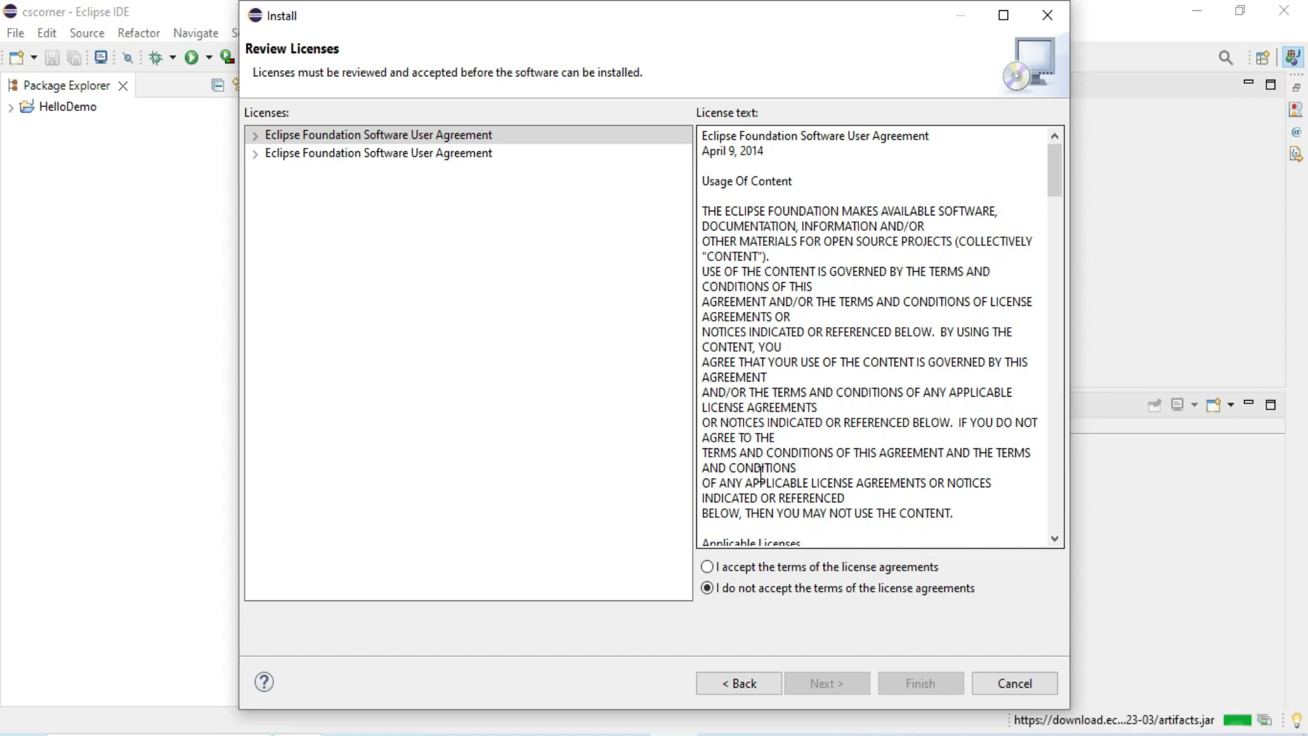
click(708, 567)
click(926, 688)
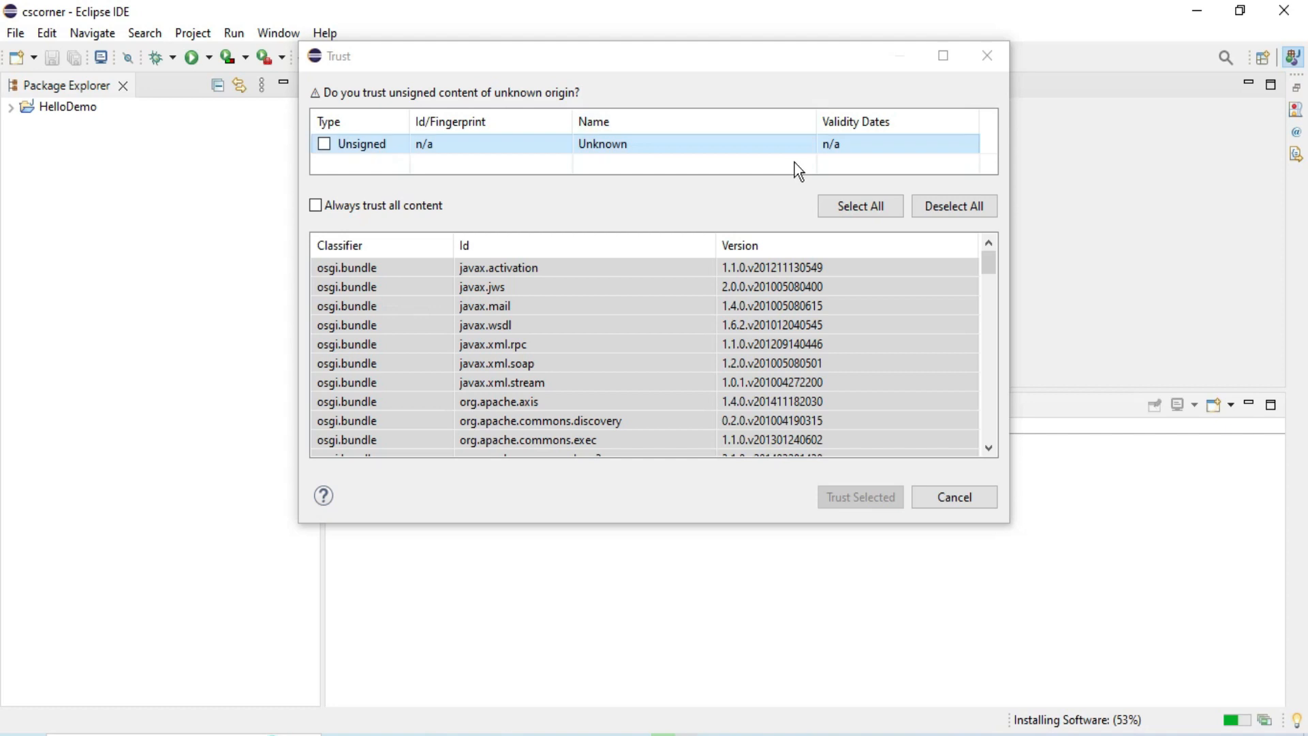
Trust all the unsigned content and restart the IDE to apply the software update.
click(861, 205)
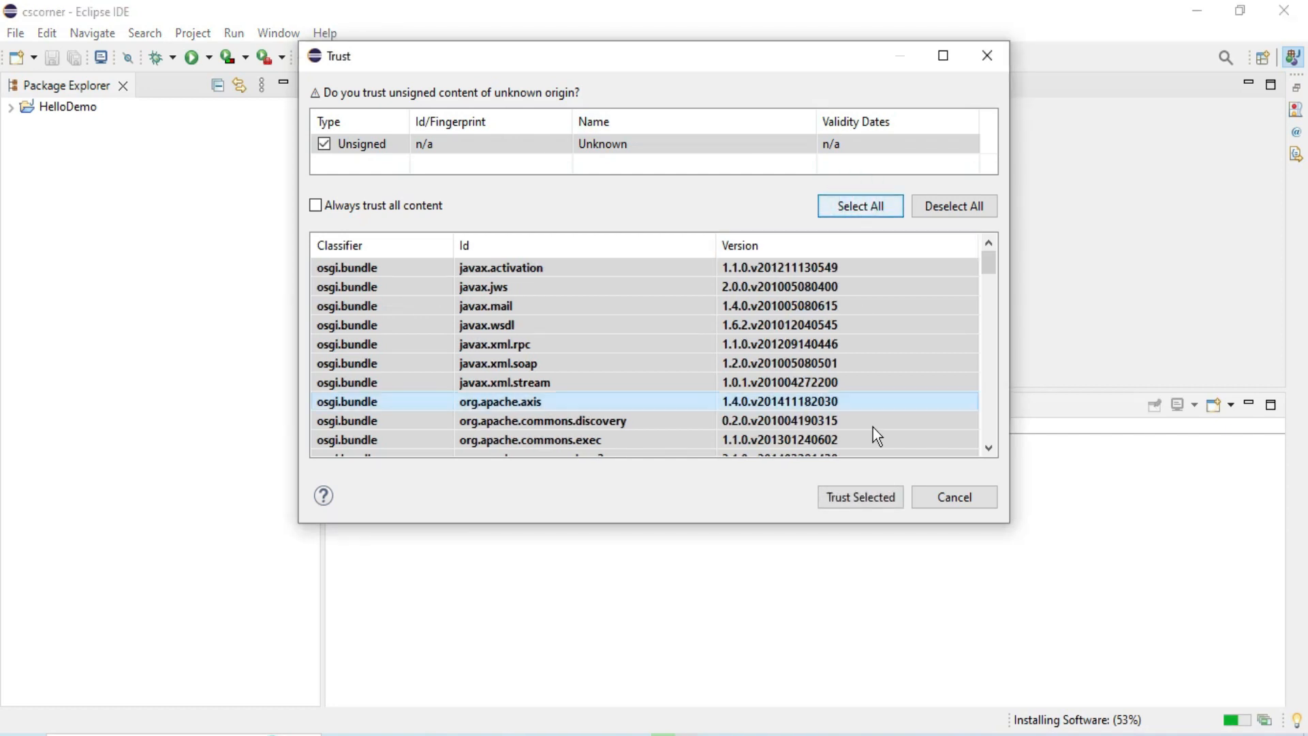
click(859, 497)
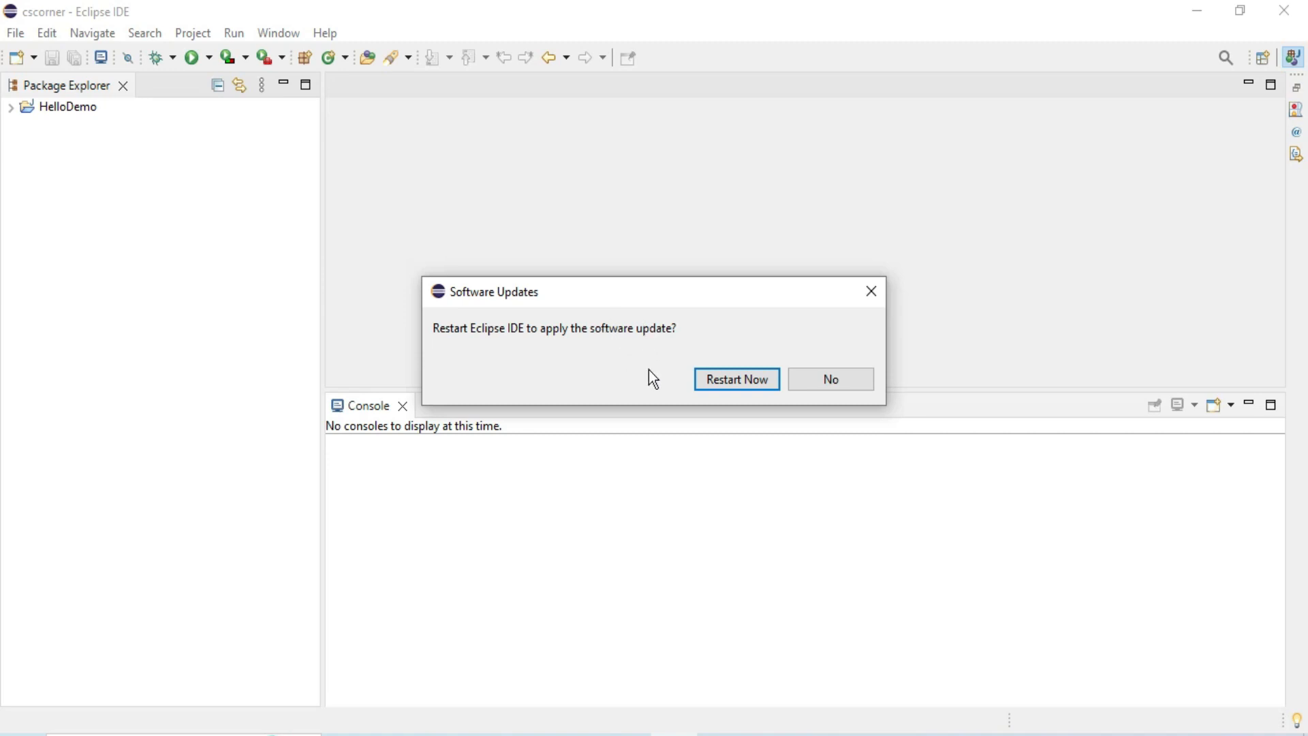
click(734, 380)
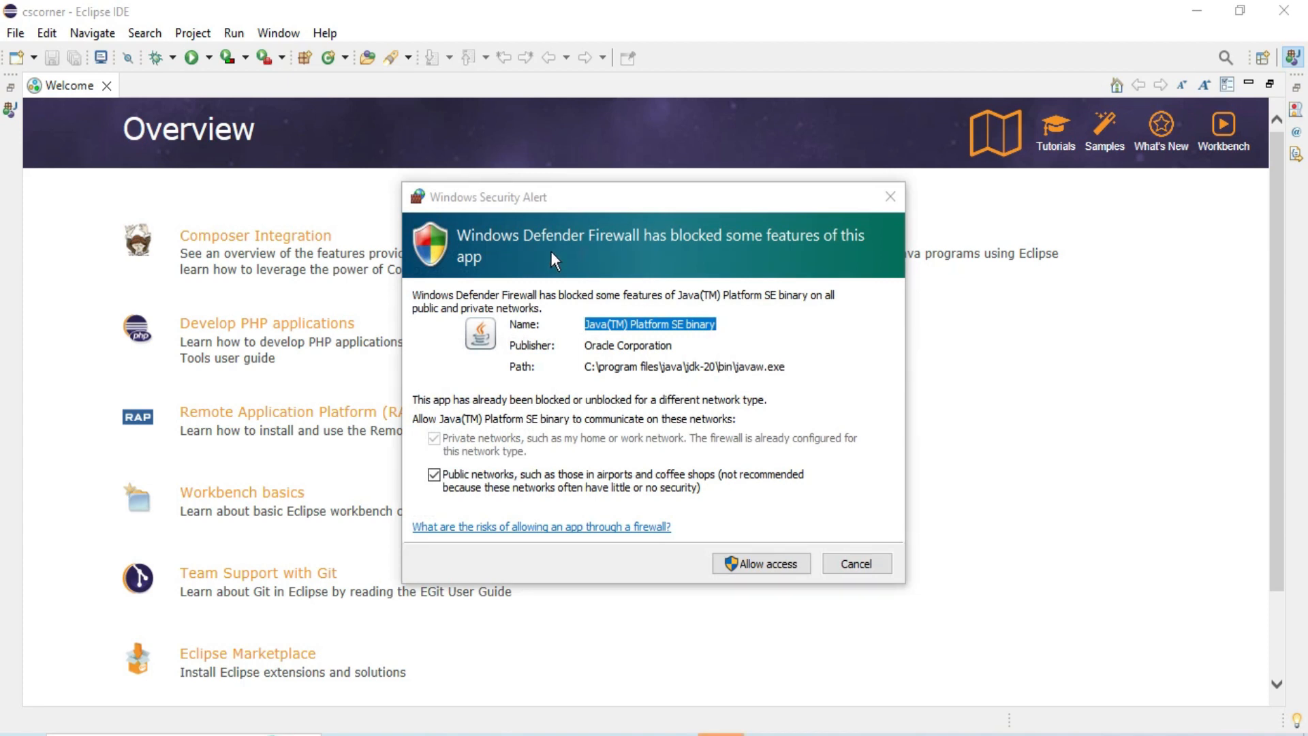
Allow the Java(TM) Platform SE binary through the Windows firewall and close the Welcome page.
click(749, 564)
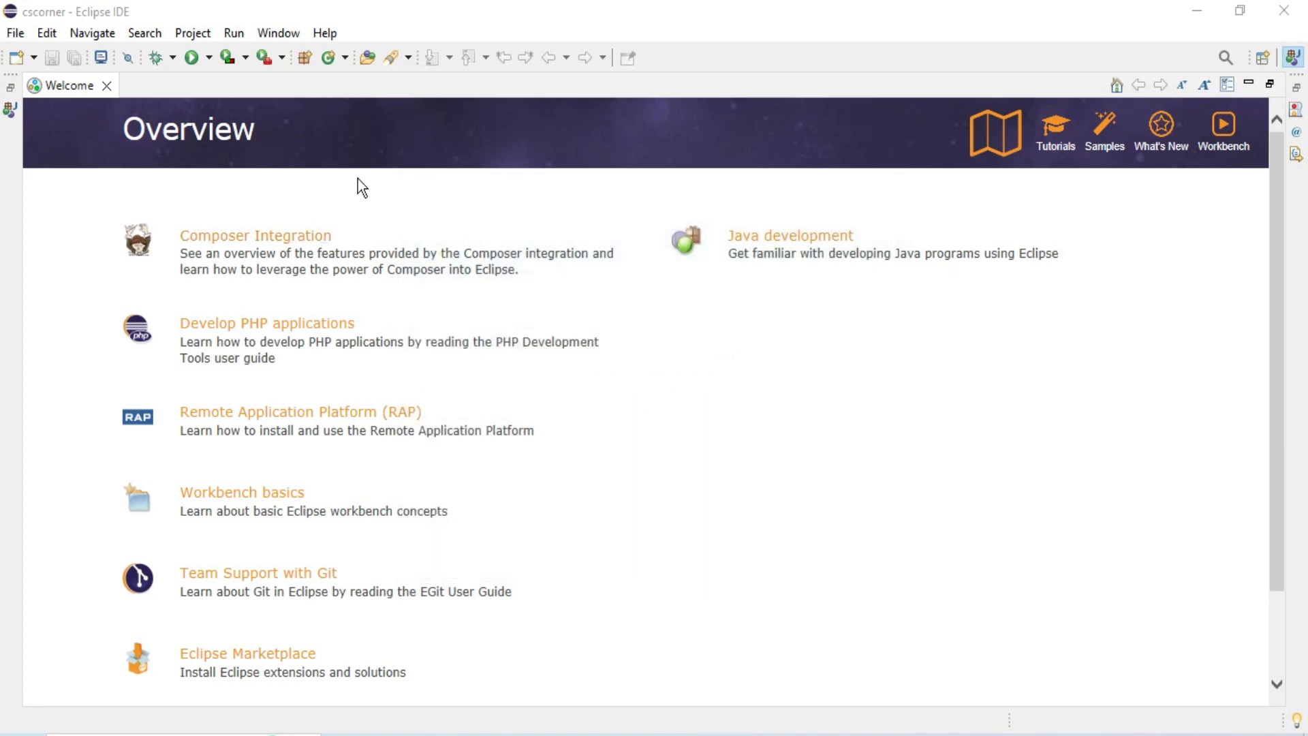
click(106, 86)
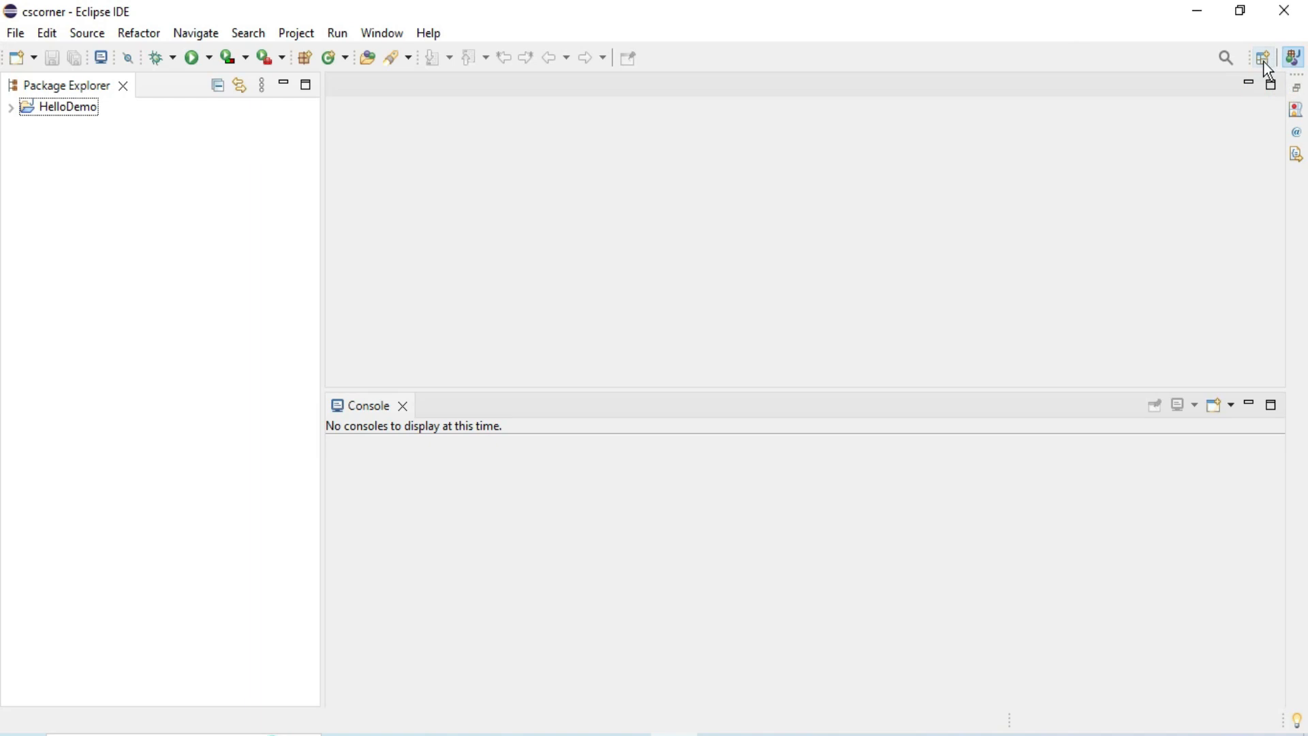
Check the list of available perspectives for Java EE and close it without switching.
click(1264, 63)
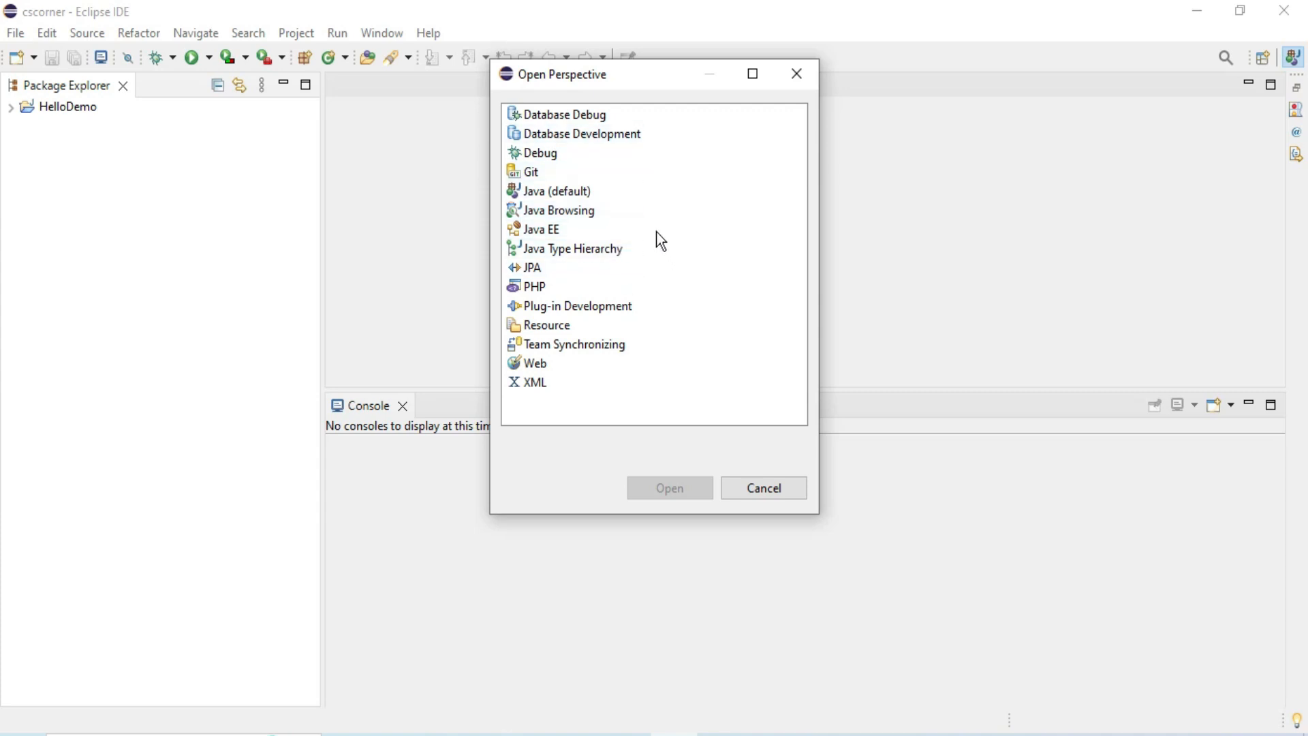
click(558, 231)
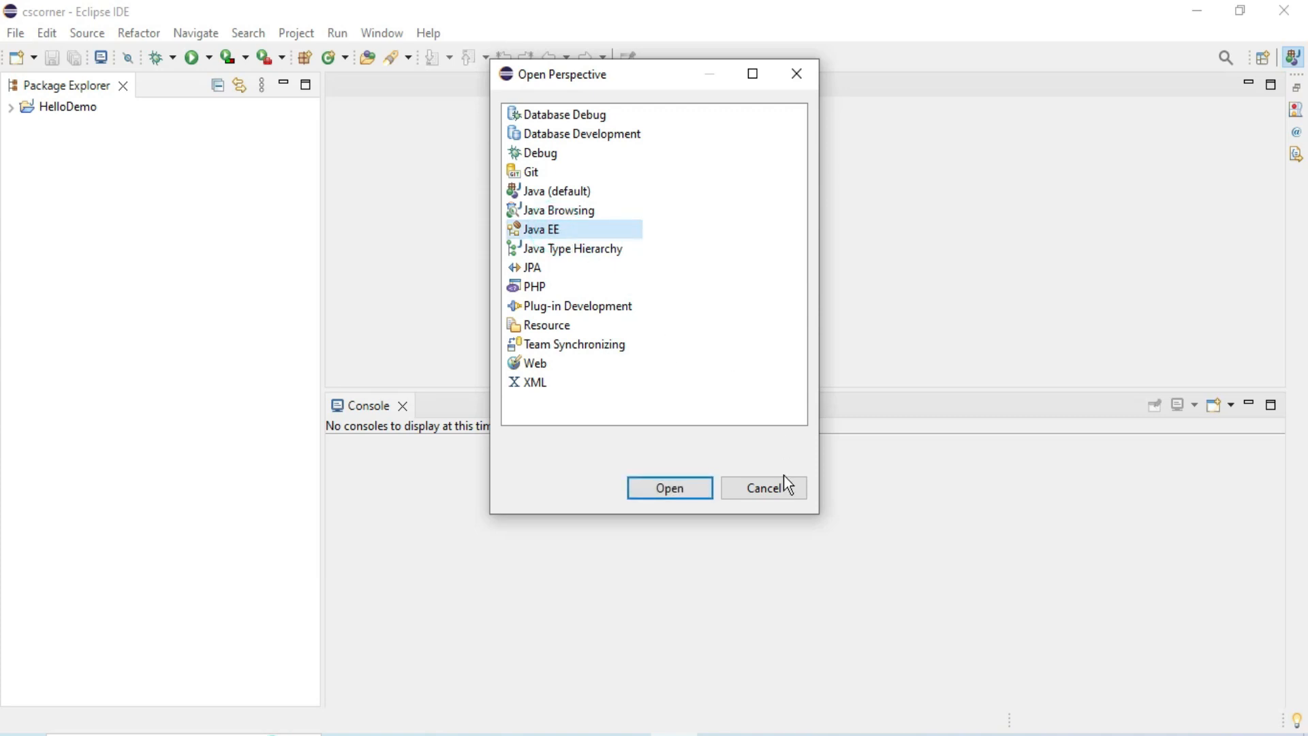
click(757, 486)
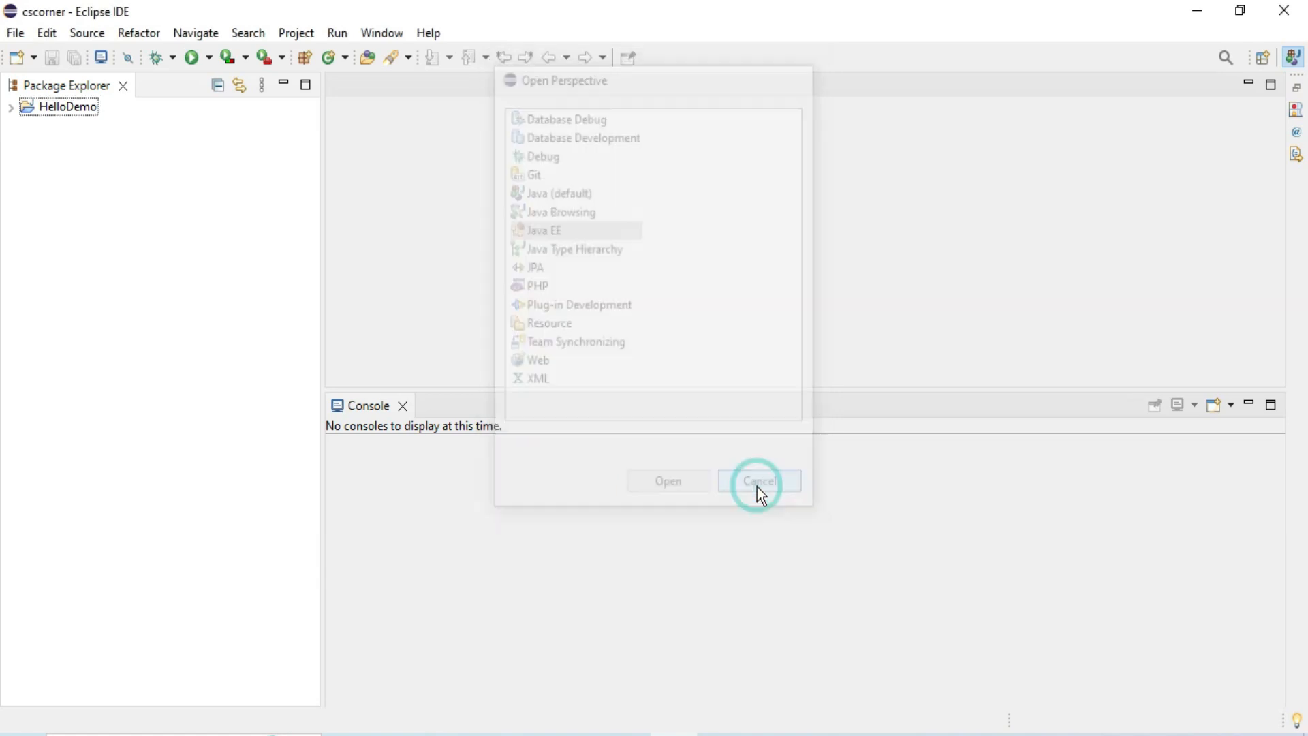
Search the new-item wizards for "web" to check for Dynamic Web Project, and close the wizard without creating anything.
click(13, 37)
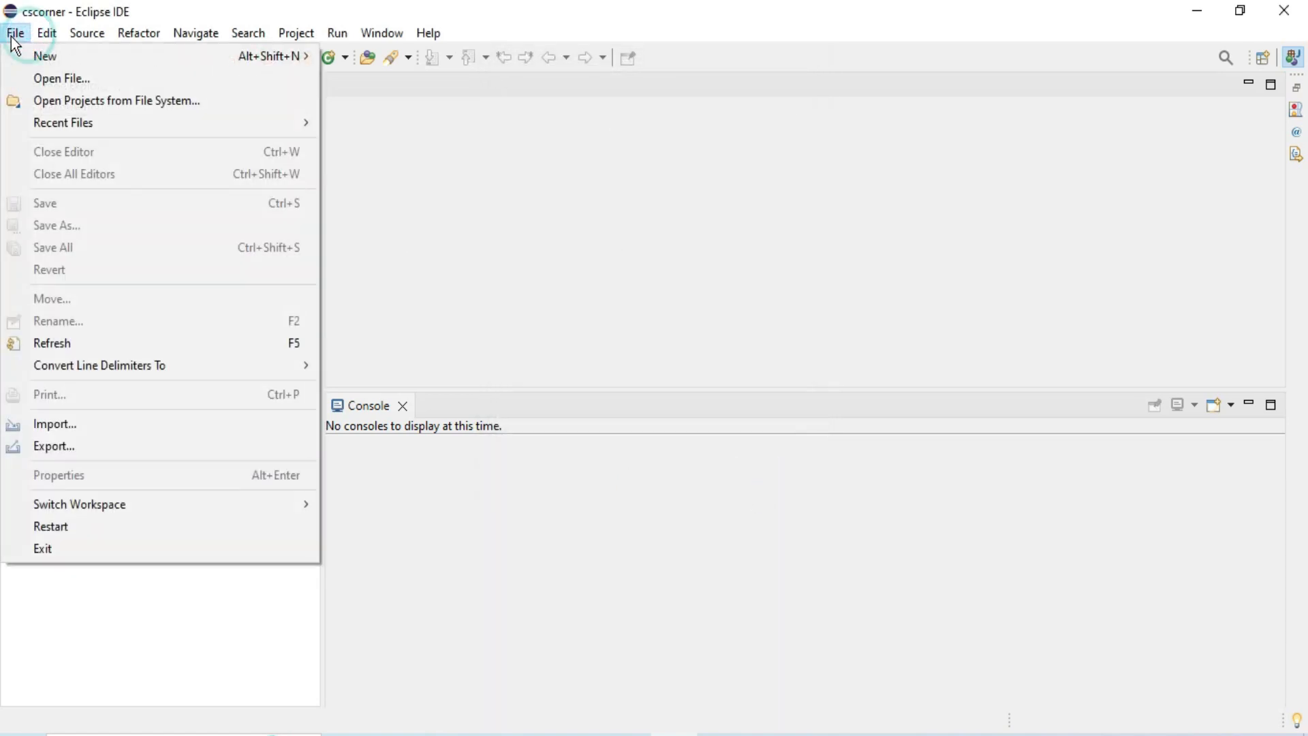
mouse_move(23, 63)
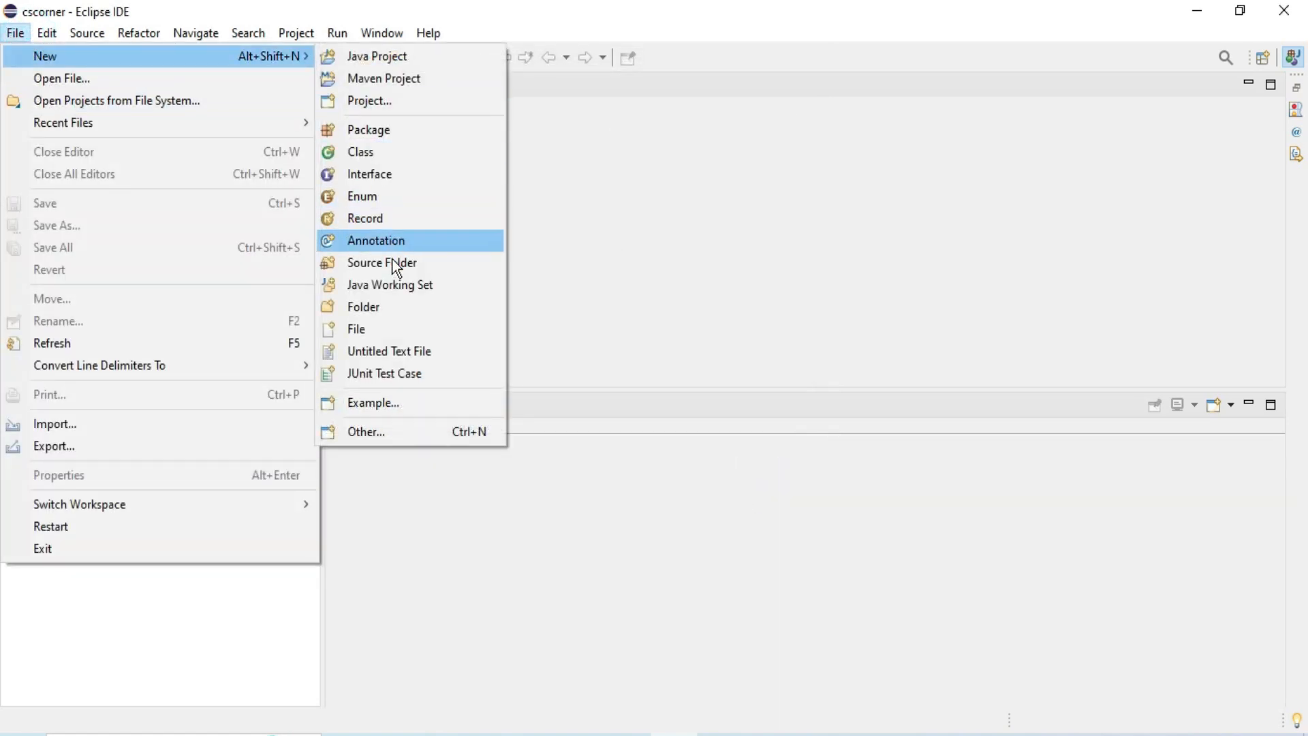
click(358, 428)
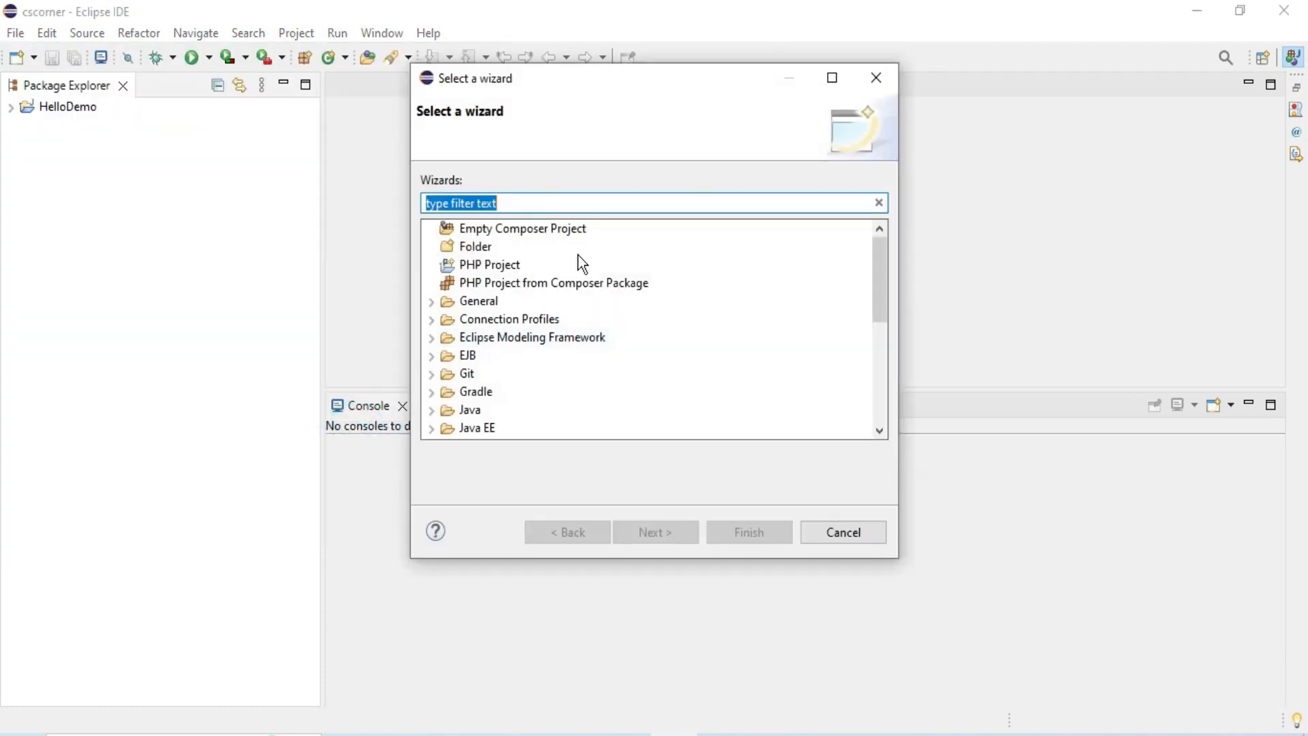
click(479, 432)
click(485, 201)
text(web)
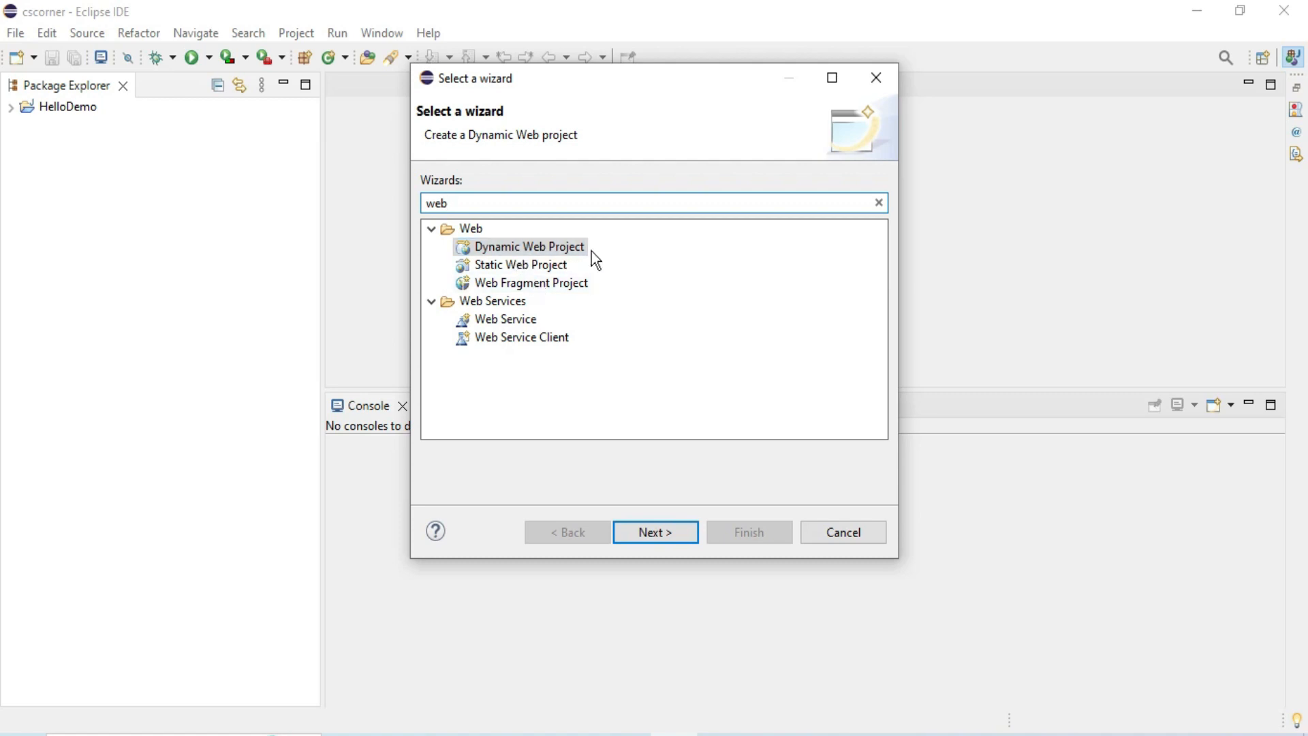
click(842, 539)
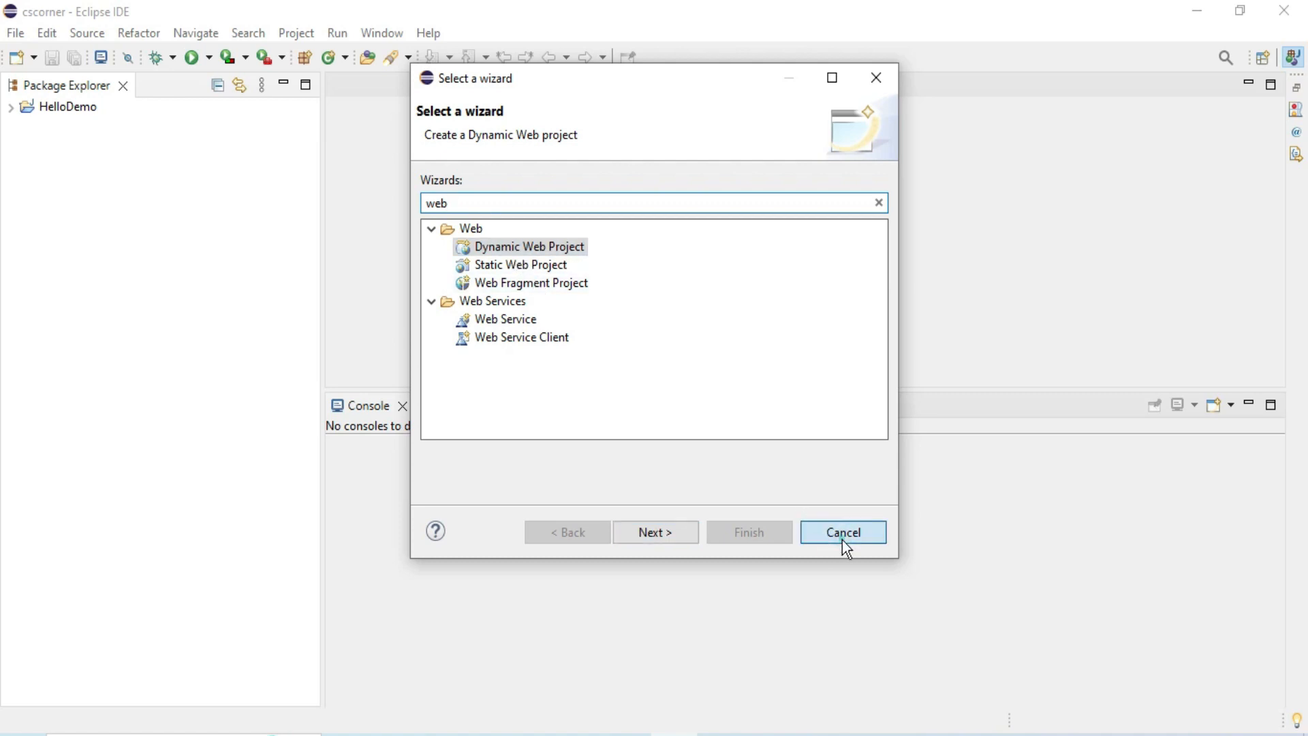
Switch to the Java EE perspective and check its new-item options for Dynamic Web Project.
click(1261, 64)
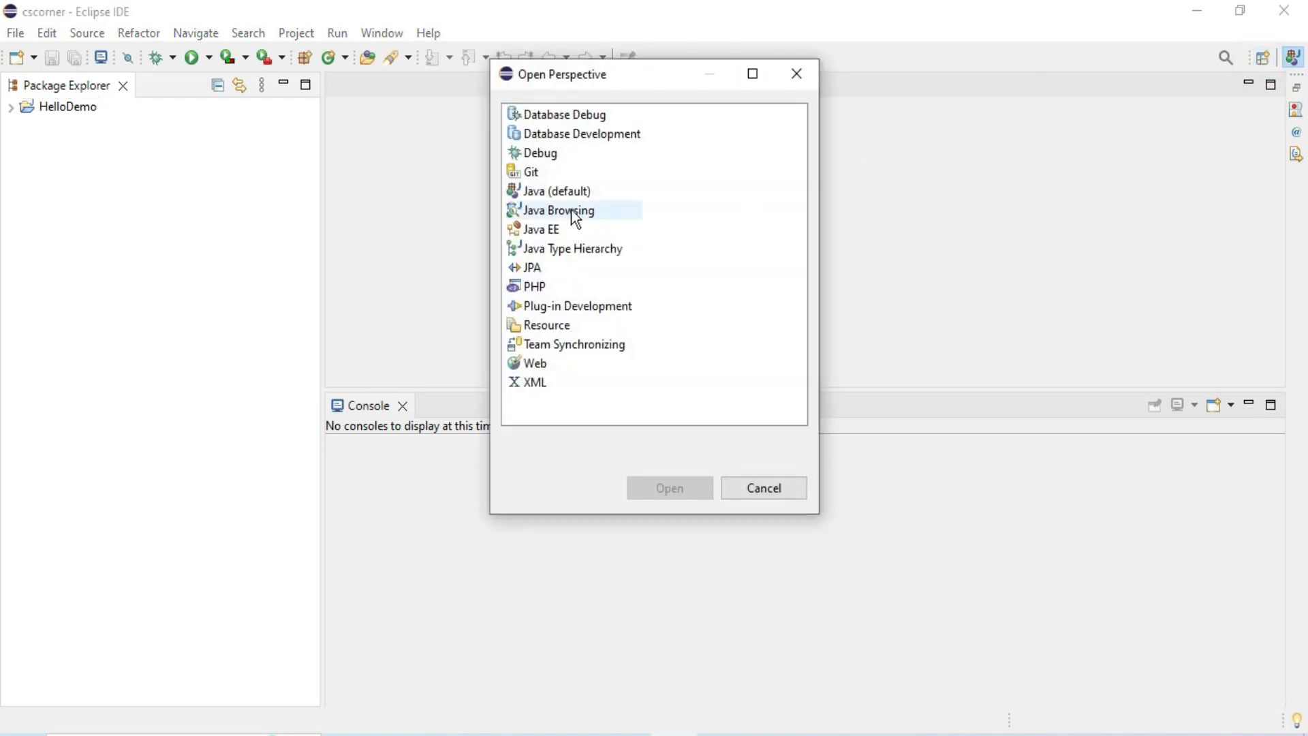
double_click(543, 231)
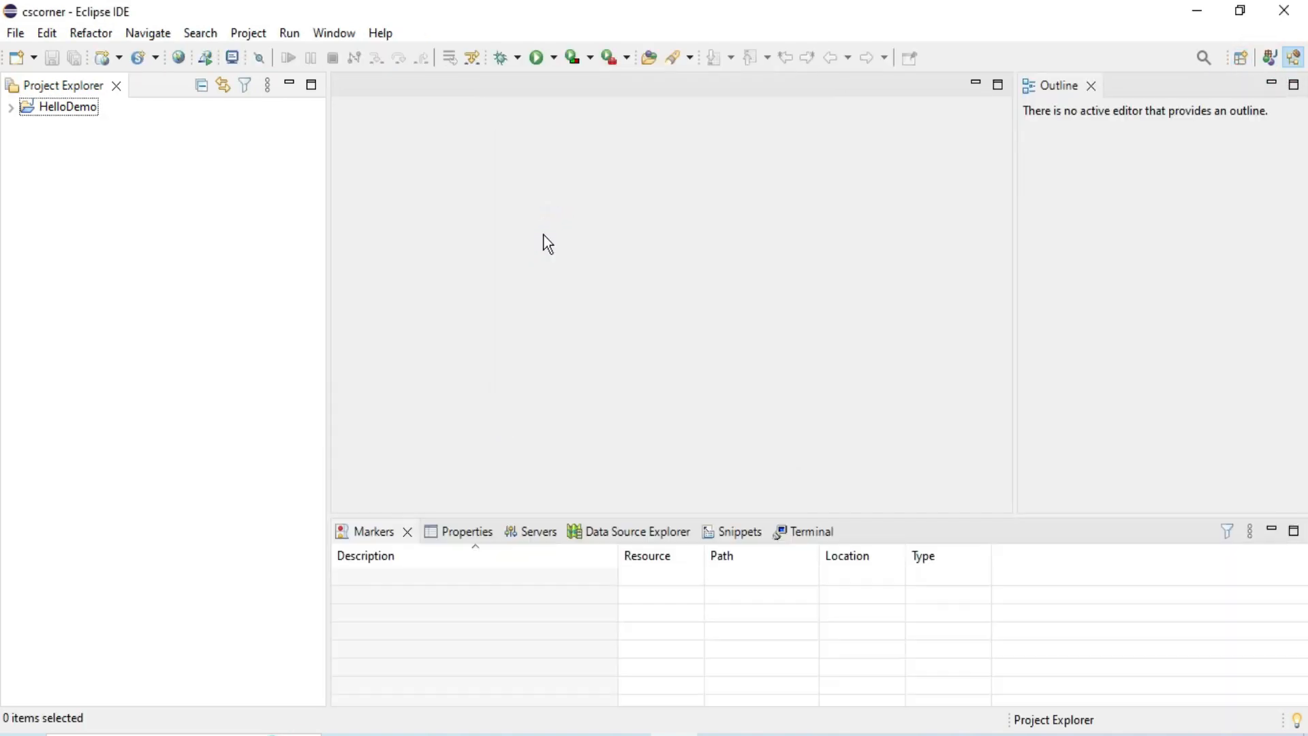
click(15, 33)
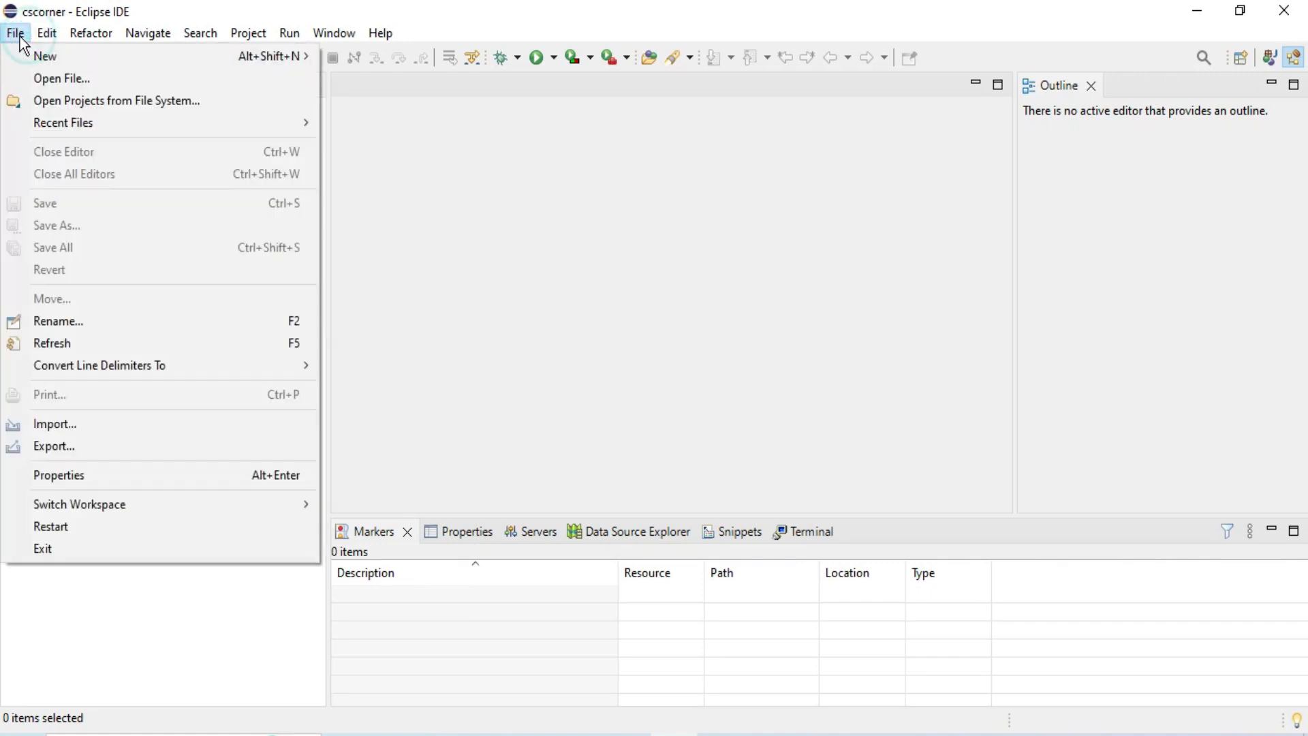
mouse_move(23, 60)
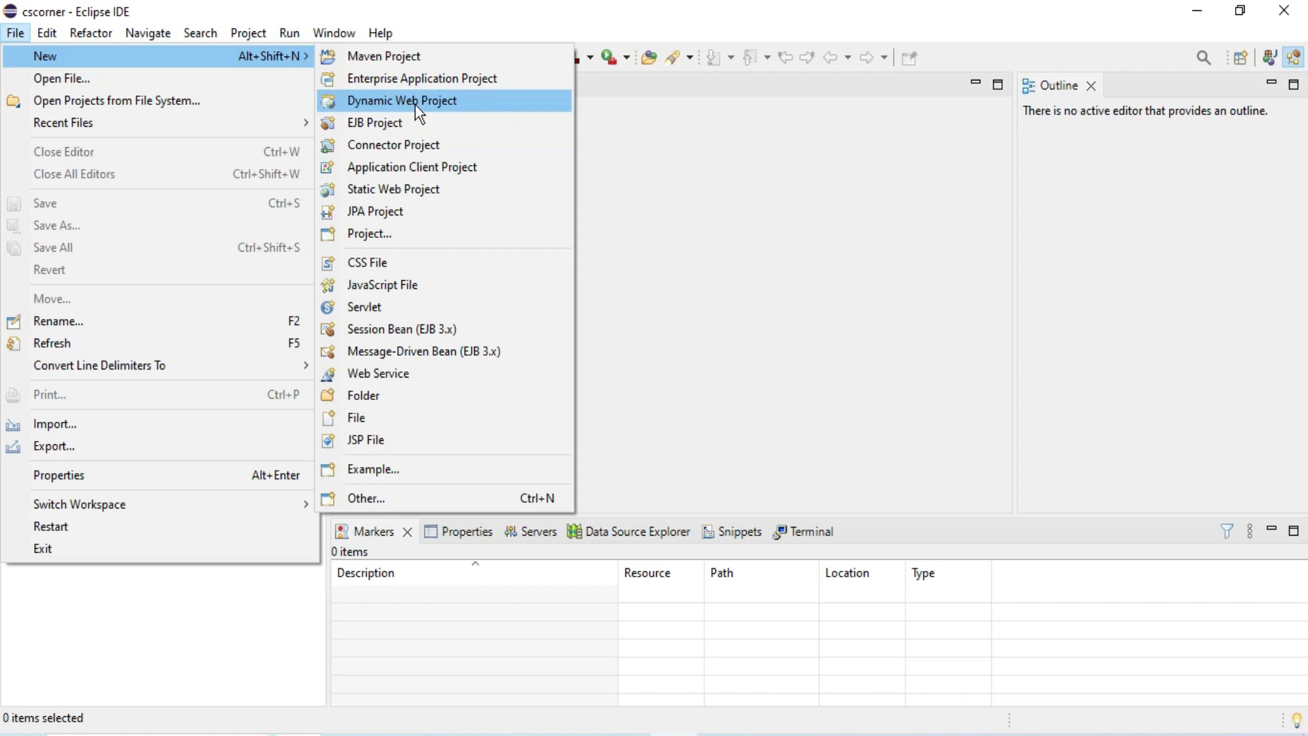
click(701, 251)
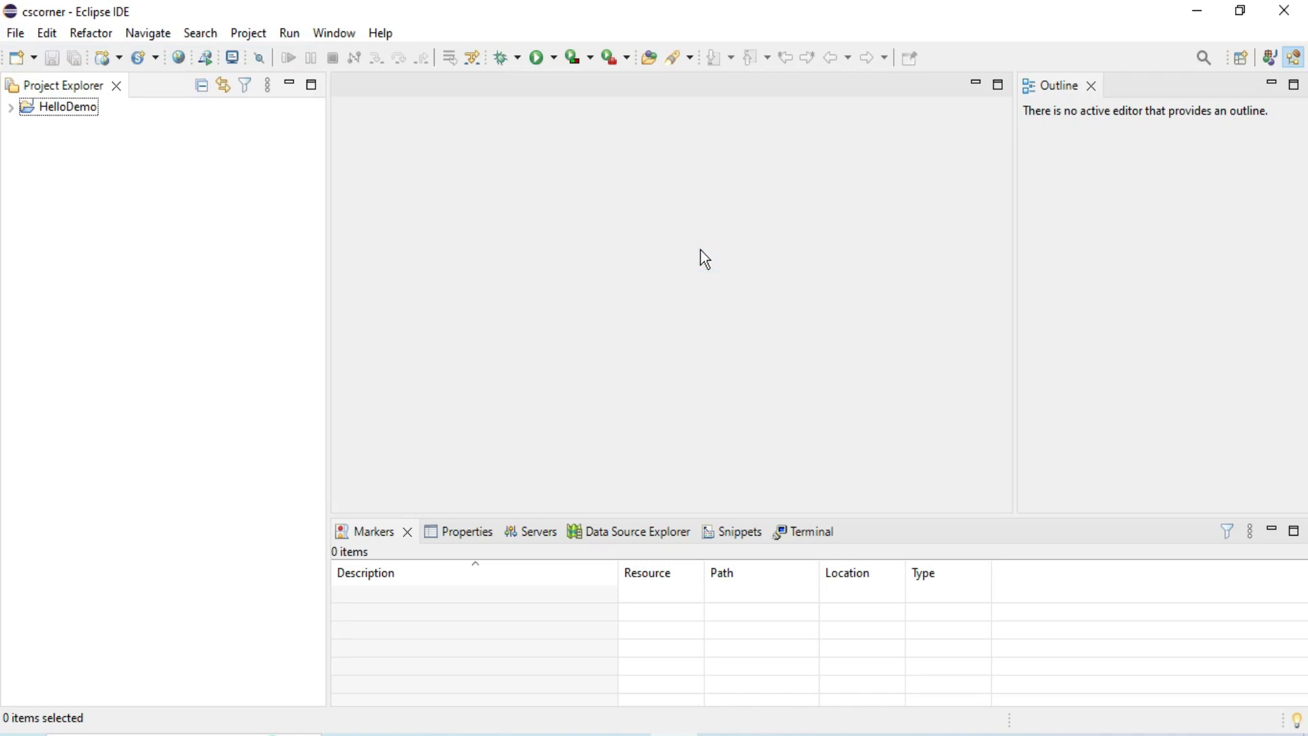